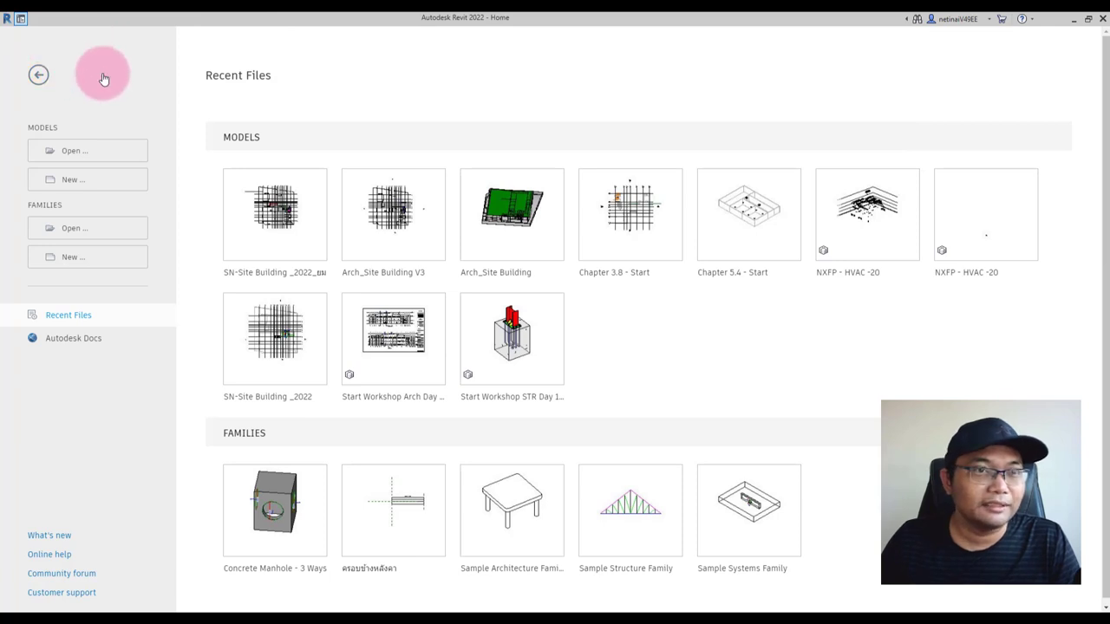
Create a new project from the Plumbing-Default_Metric.rte template, showing the 1 - Plumbing plan.
left_click(84, 185)
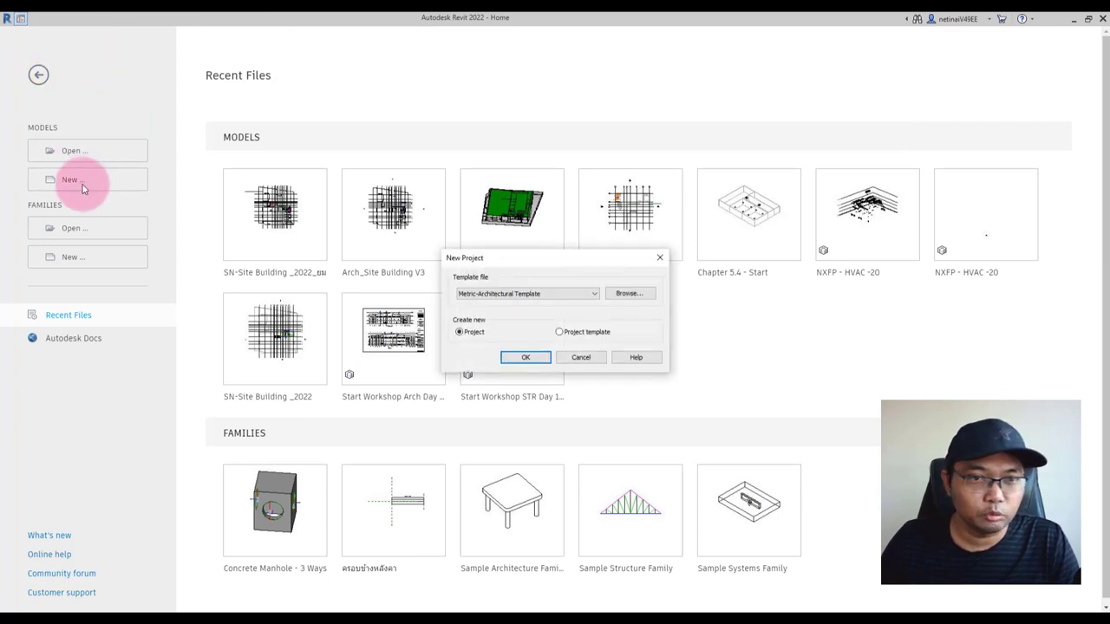
left_click(631, 293)
scroll(364, 296, "down", 1)
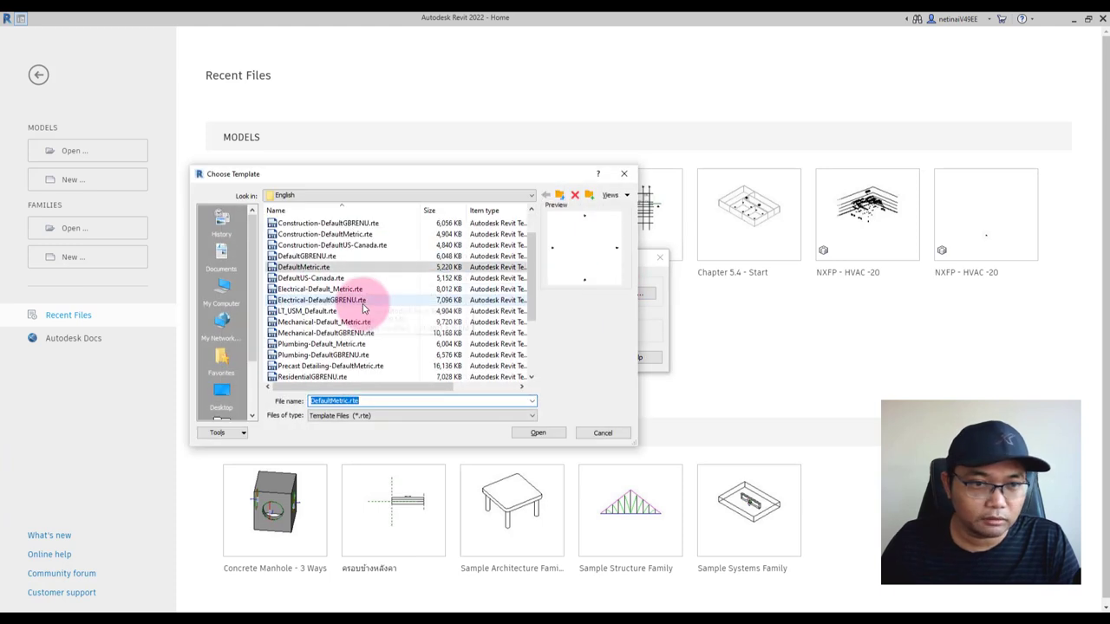
left_click(332, 347)
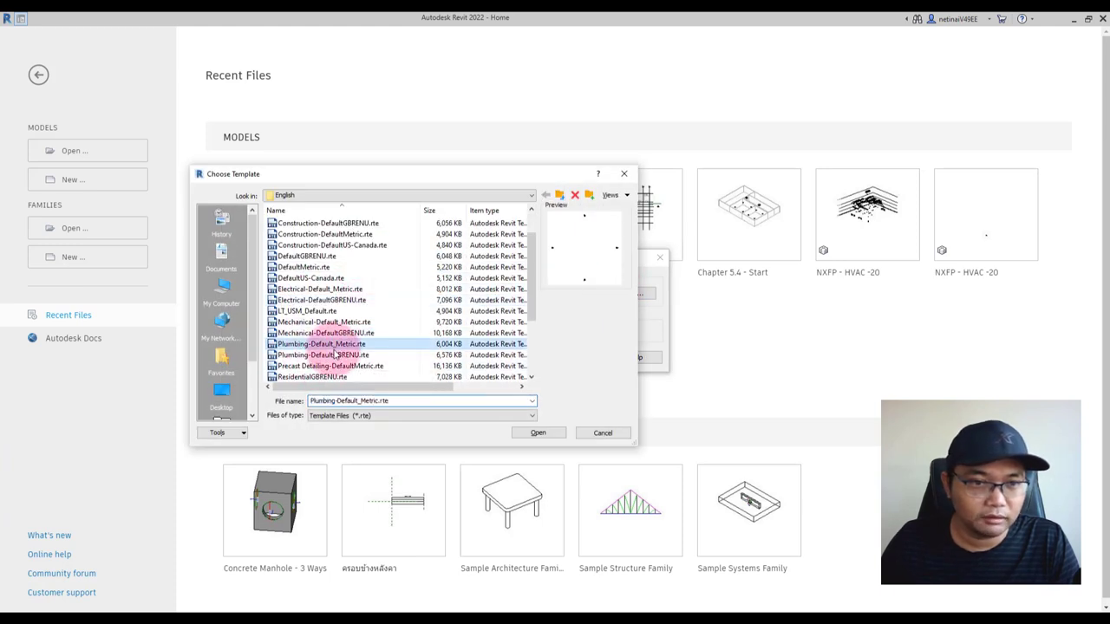
left_click(537, 433)
left_click(526, 358)
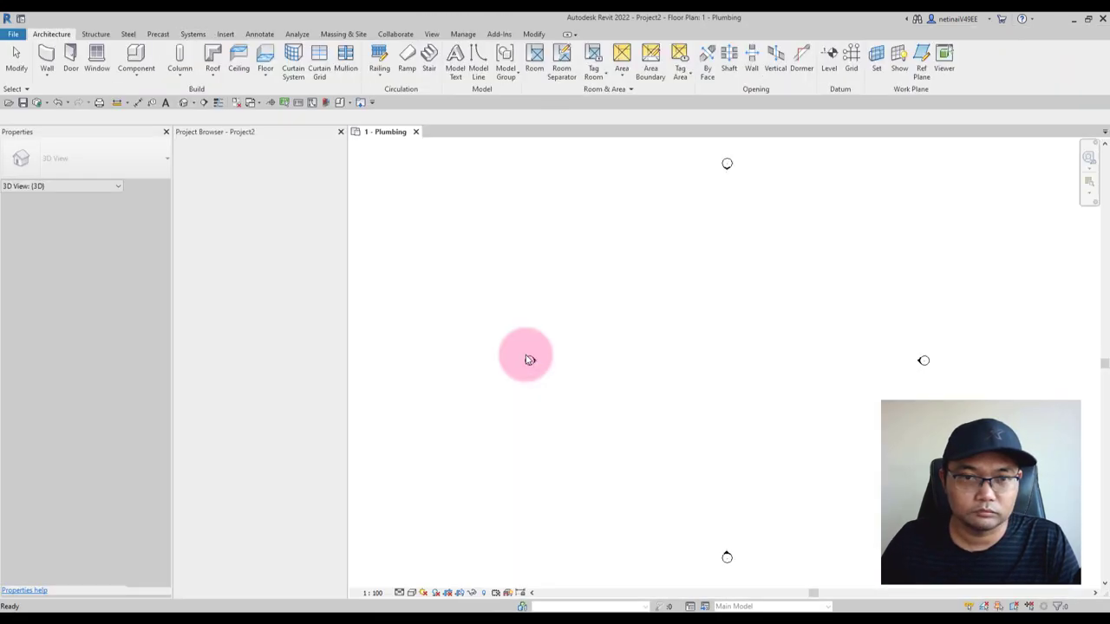
From the Plumbing Fixture tool, load Water Closet - Flush Tank.rfa from the Water Closets library folder.
middle_click_drag(762, 355, 681, 347)
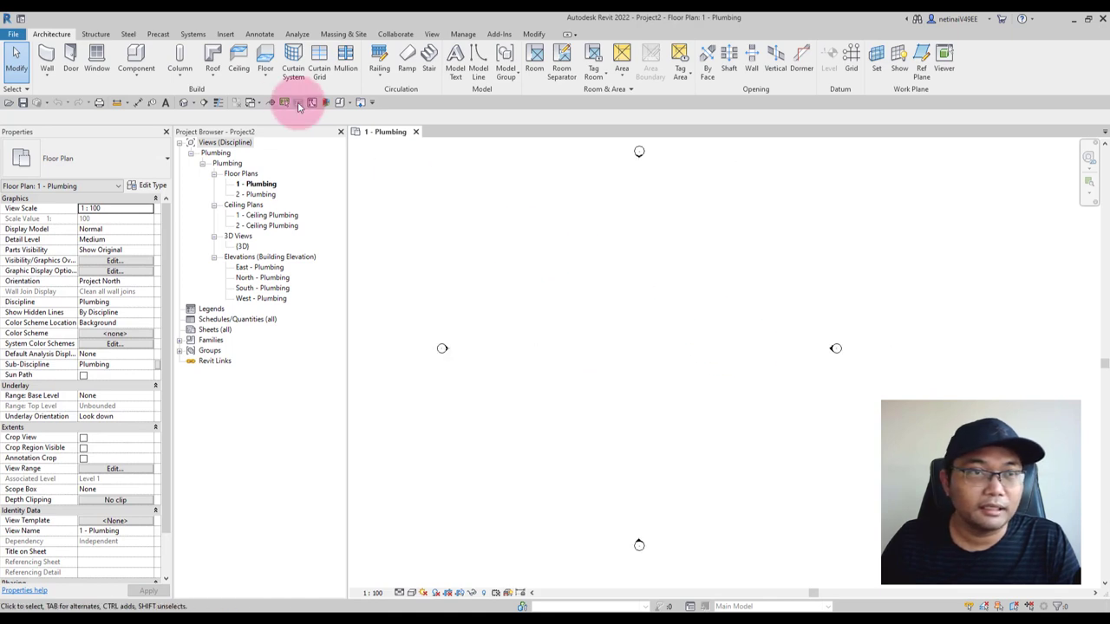
left_click(195, 36)
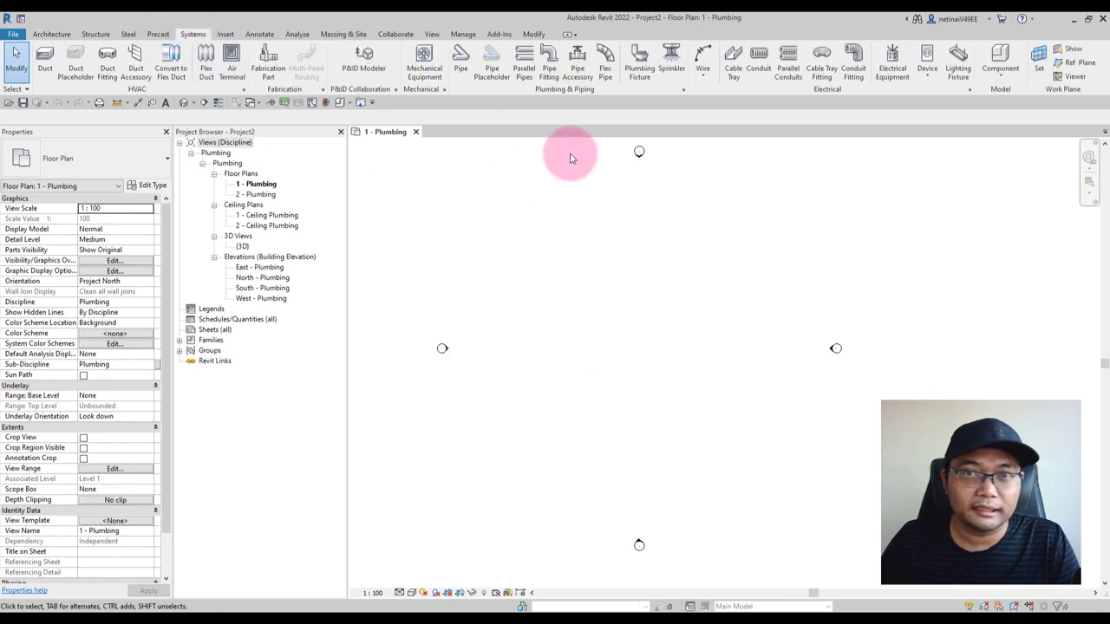
left_click(640, 70)
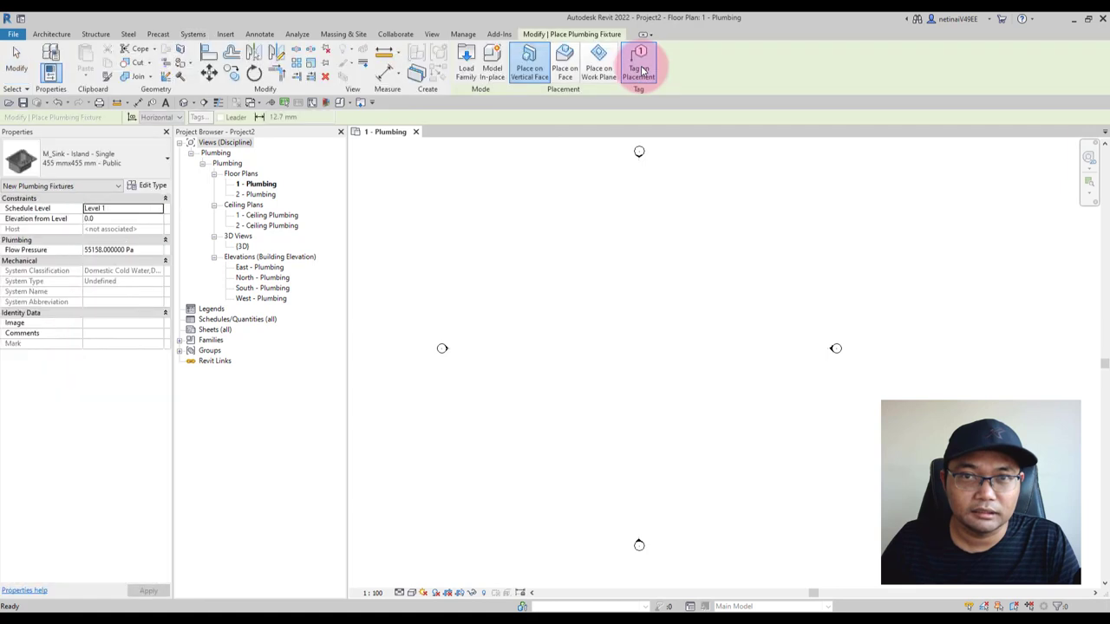
left_click(466, 62)
left_click(553, 213)
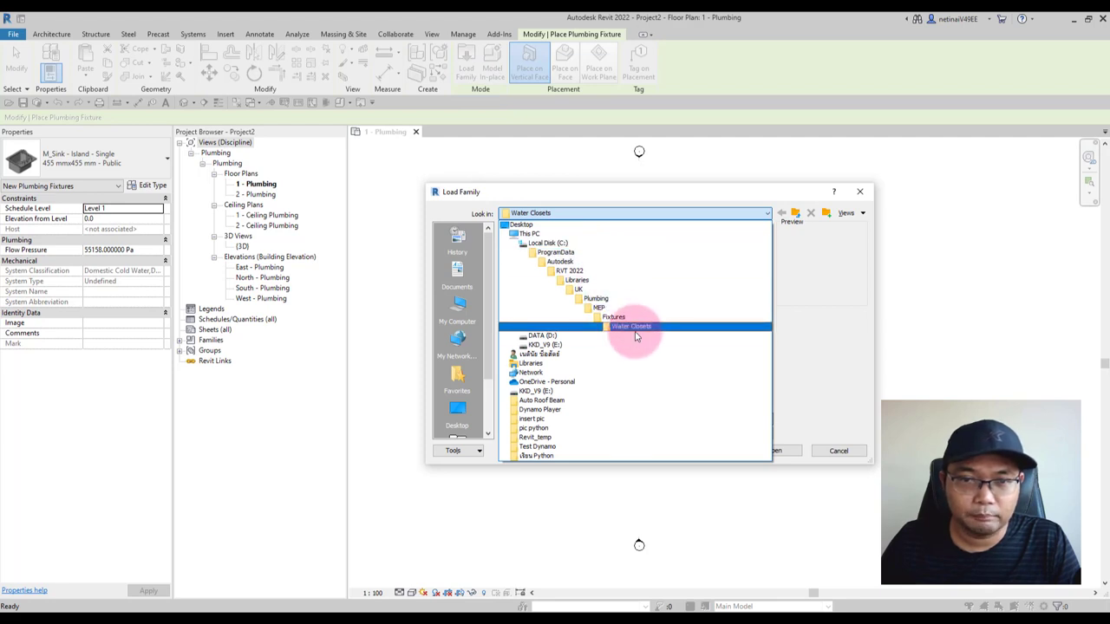
left_click(638, 329)
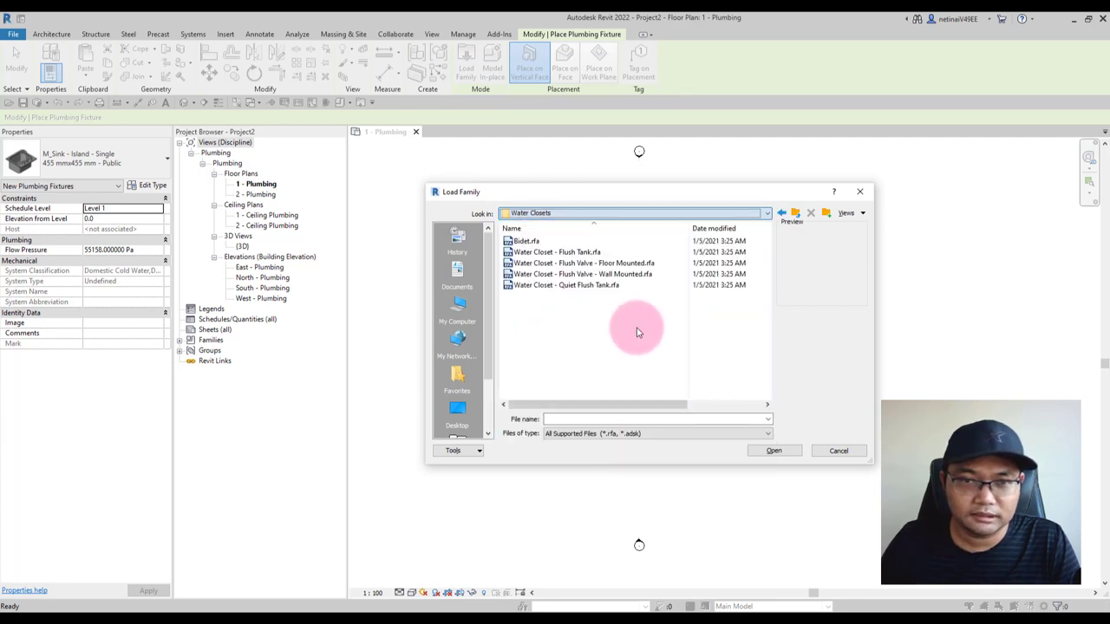
left_click(556, 252)
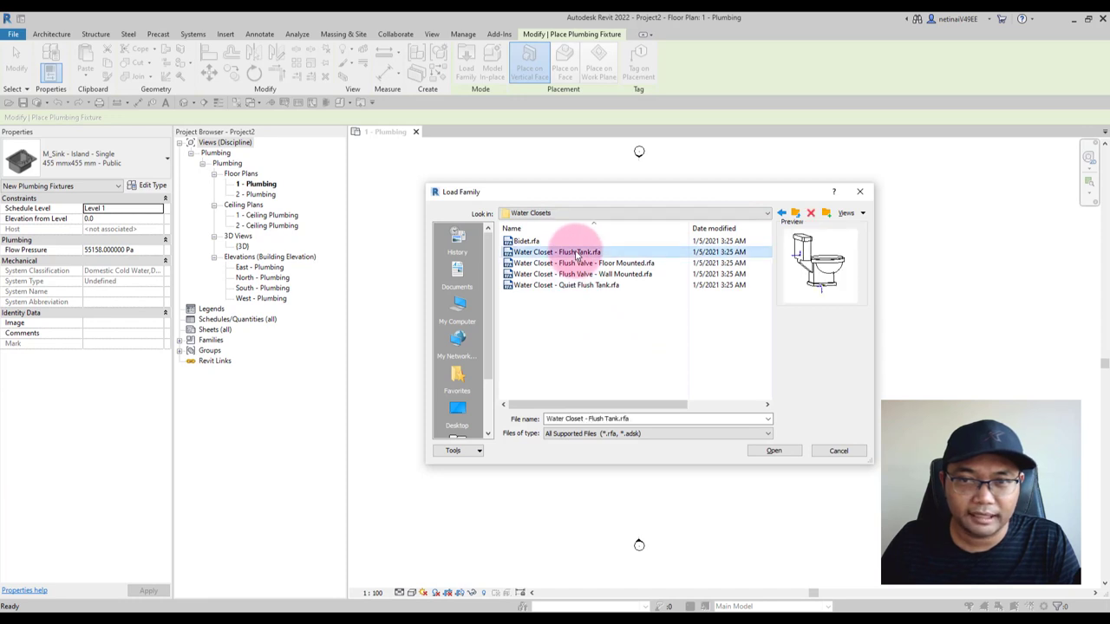
left_click(773, 451)
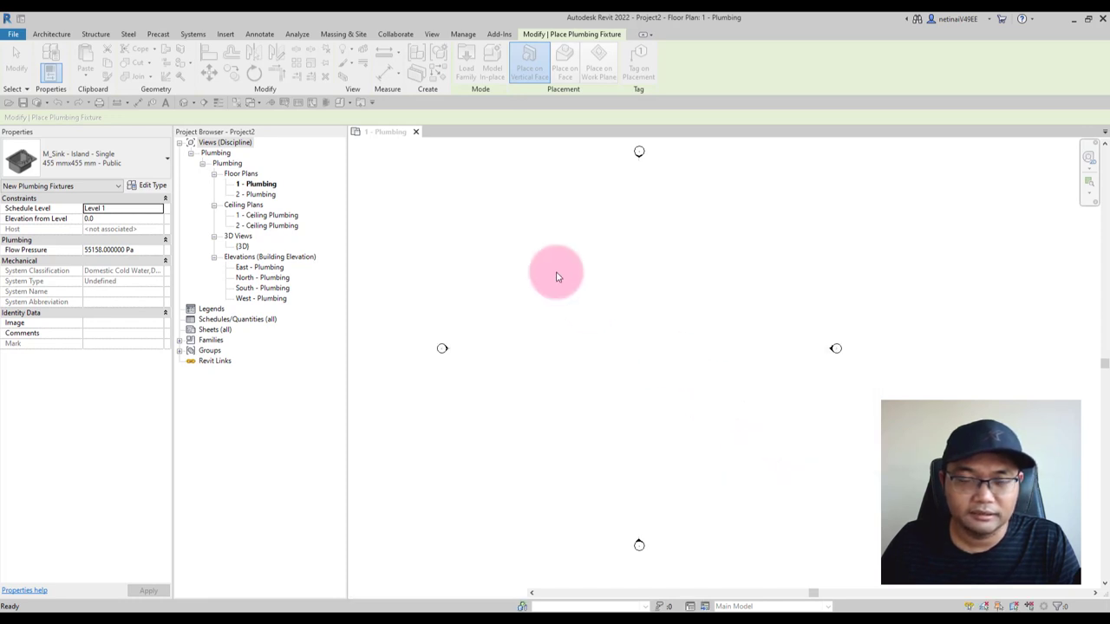
Place two flush-tank water closets side by side in the plan.
scroll(622, 319, "up", 3)
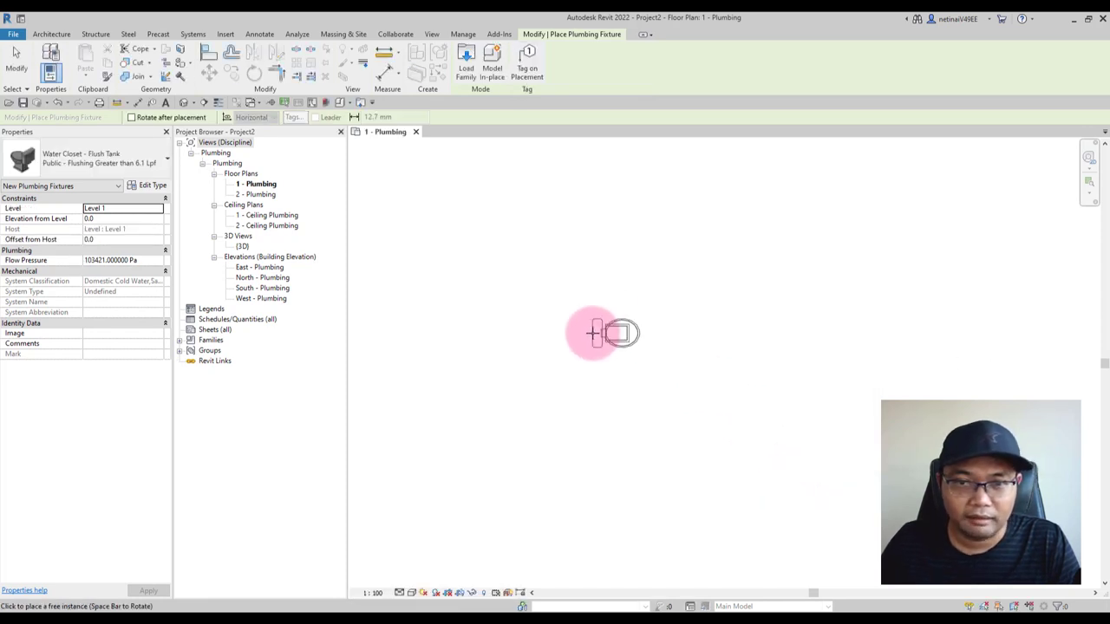
left_click(593, 334)
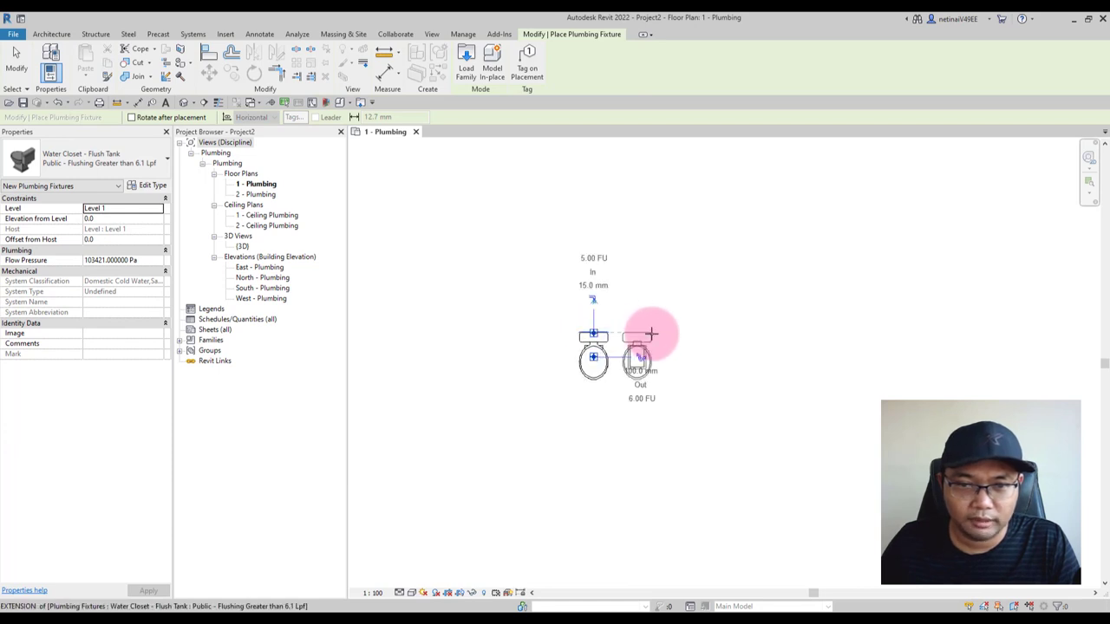
scroll(641, 332, "up", 2)
left_click(673, 332)
key("Escape")
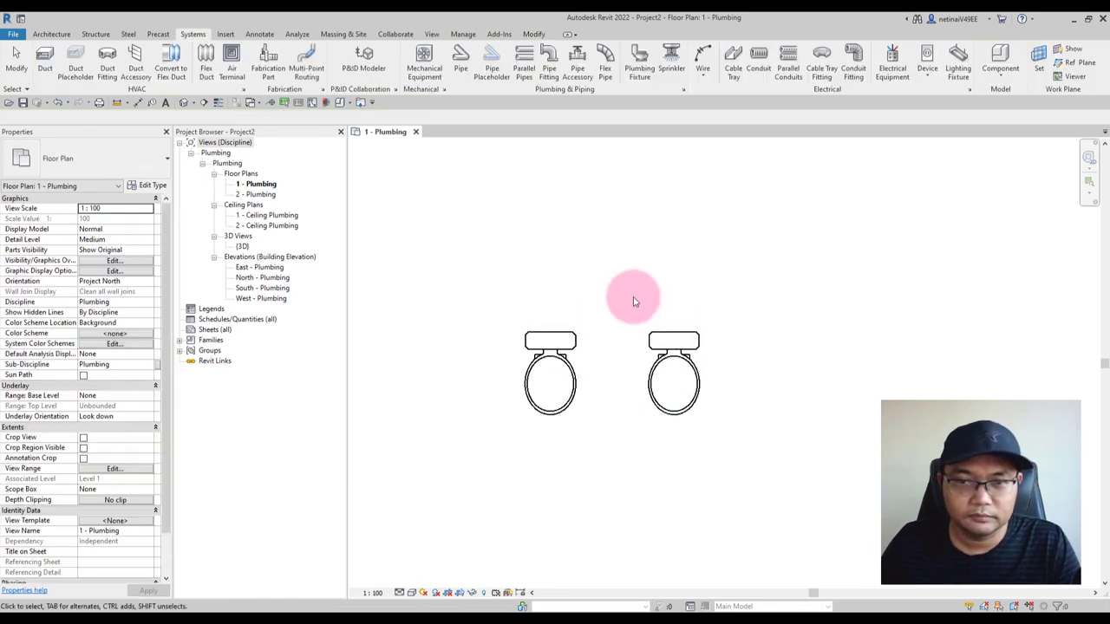
Check the two water closets in the default 3D view, then return to 1 - Plumbing.
scroll(642, 301, "down", 1)
scroll(607, 369, "up", 2)
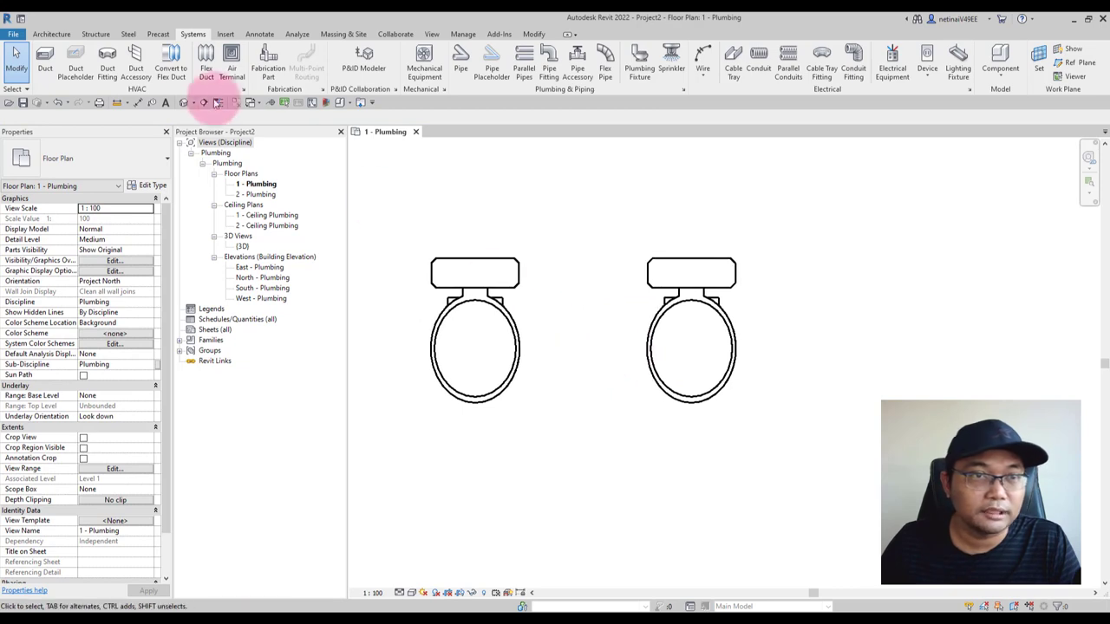
left_click(183, 102)
scroll(718, 339, "up", 2)
scroll(726, 322, "up", 4)
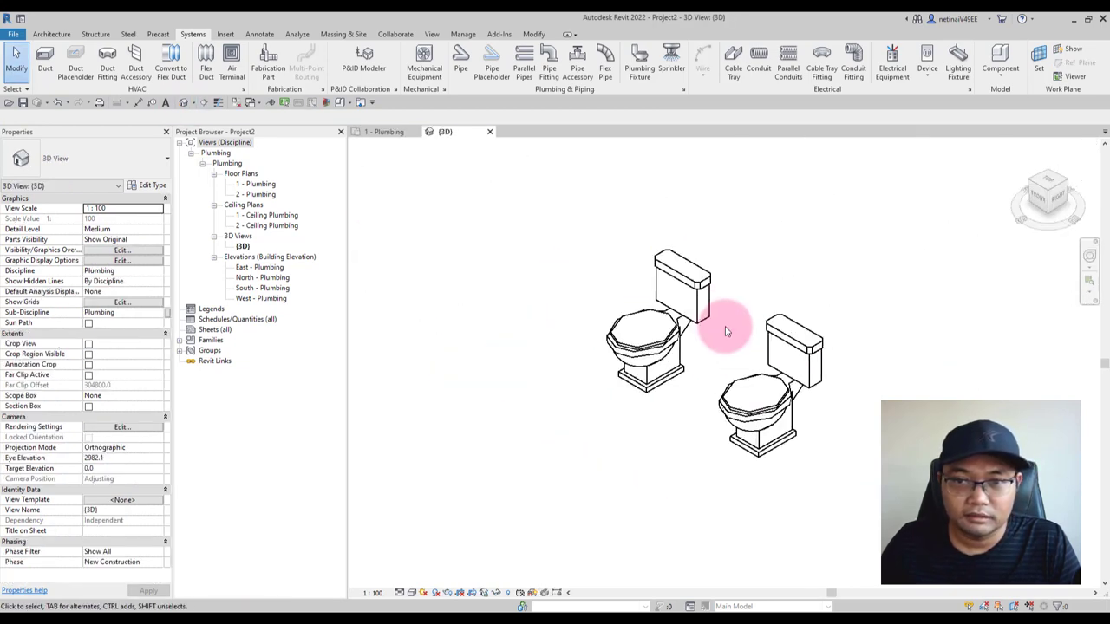
scroll(733, 329, "up", 1)
left_click(387, 133)
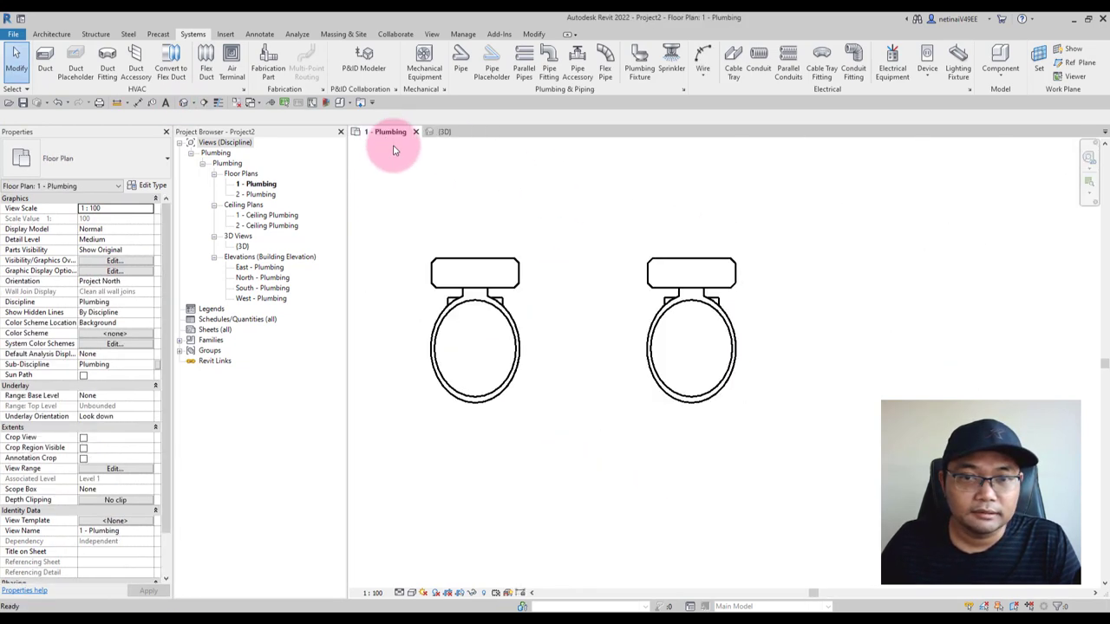
scroll(581, 326, "down", 2)
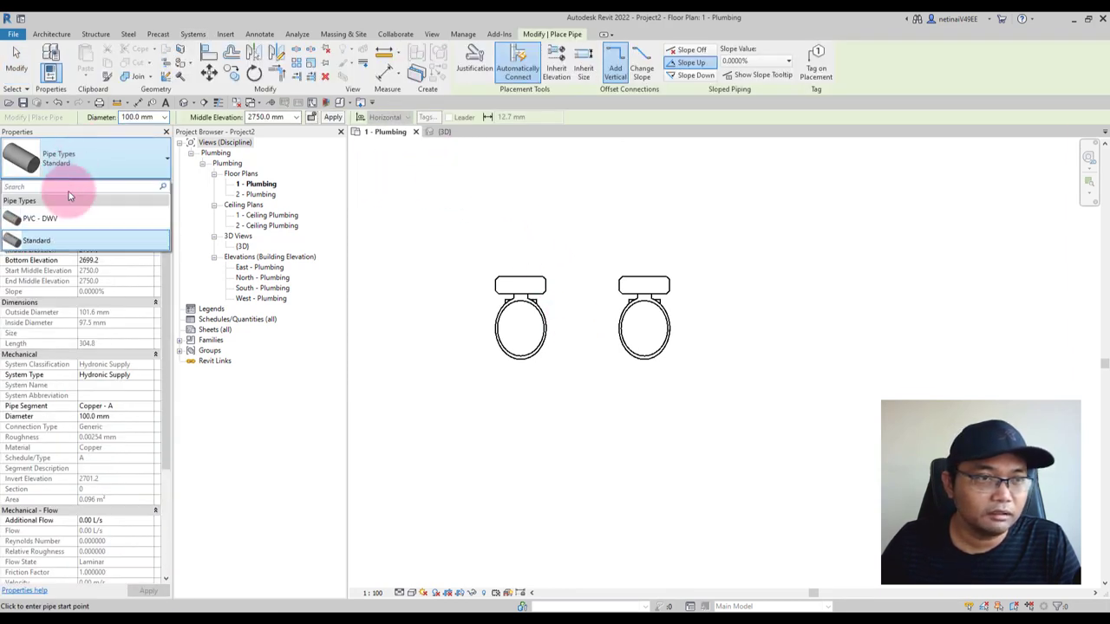
Set the pipe to PVC - DWV, 1.0000% upward slope, 150.0 mm diameter, 0.0 mm middle elevation.
left_click(67, 210)
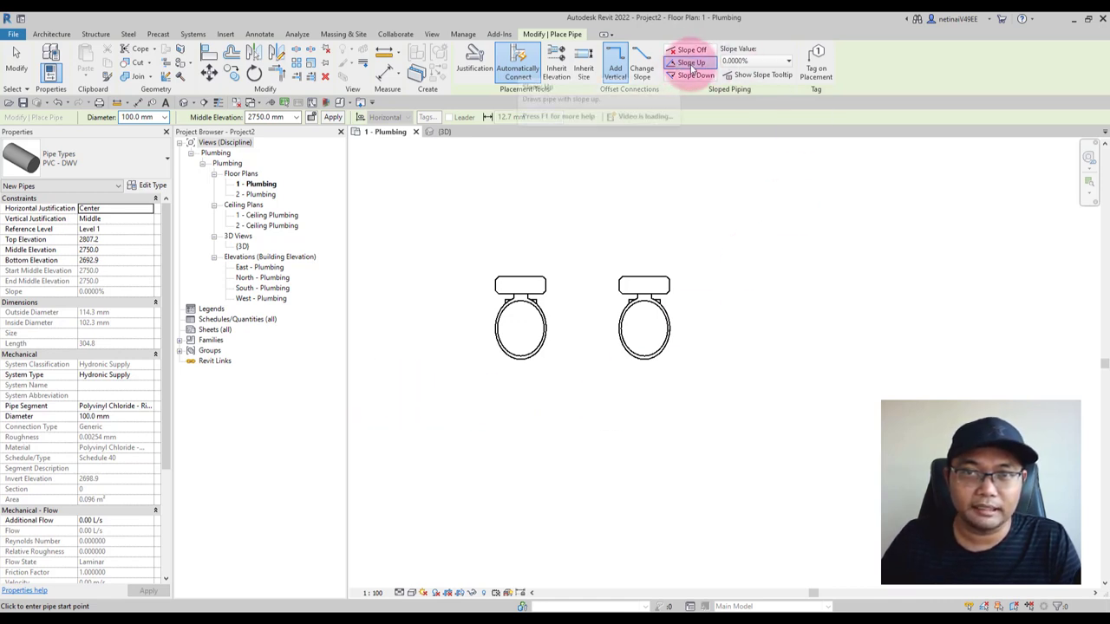
left_click(743, 61)
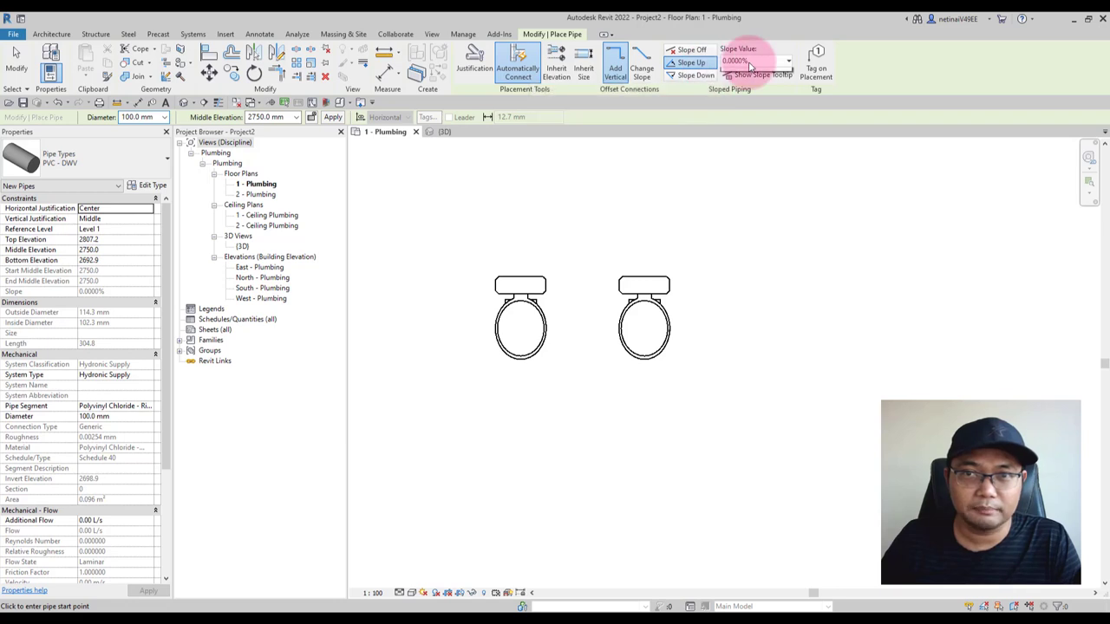
left_click(750, 78)
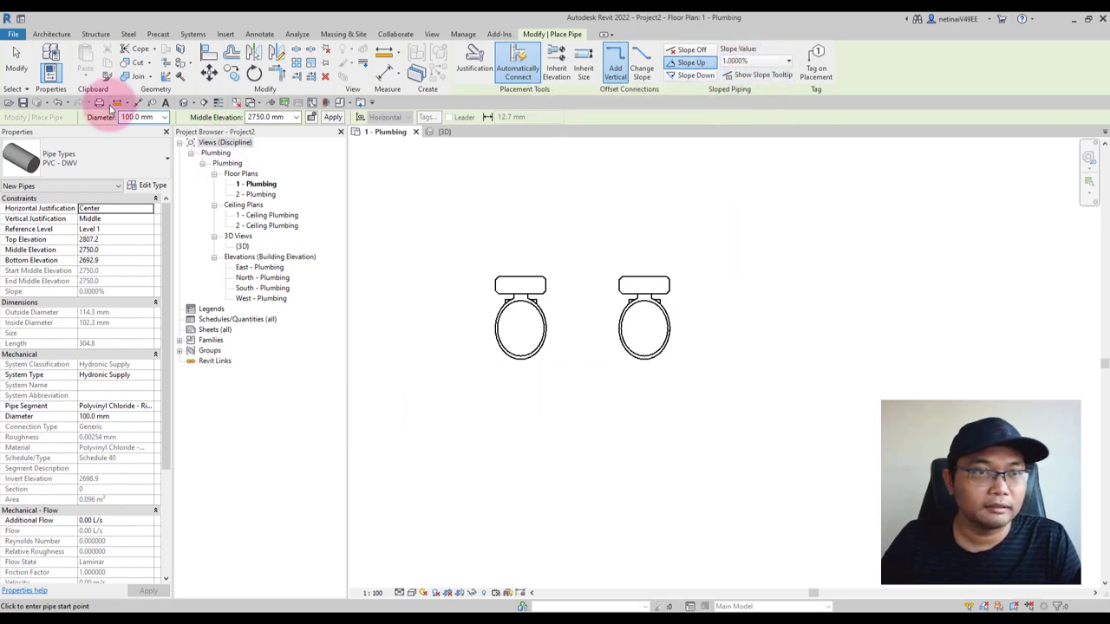
left_click(164, 117)
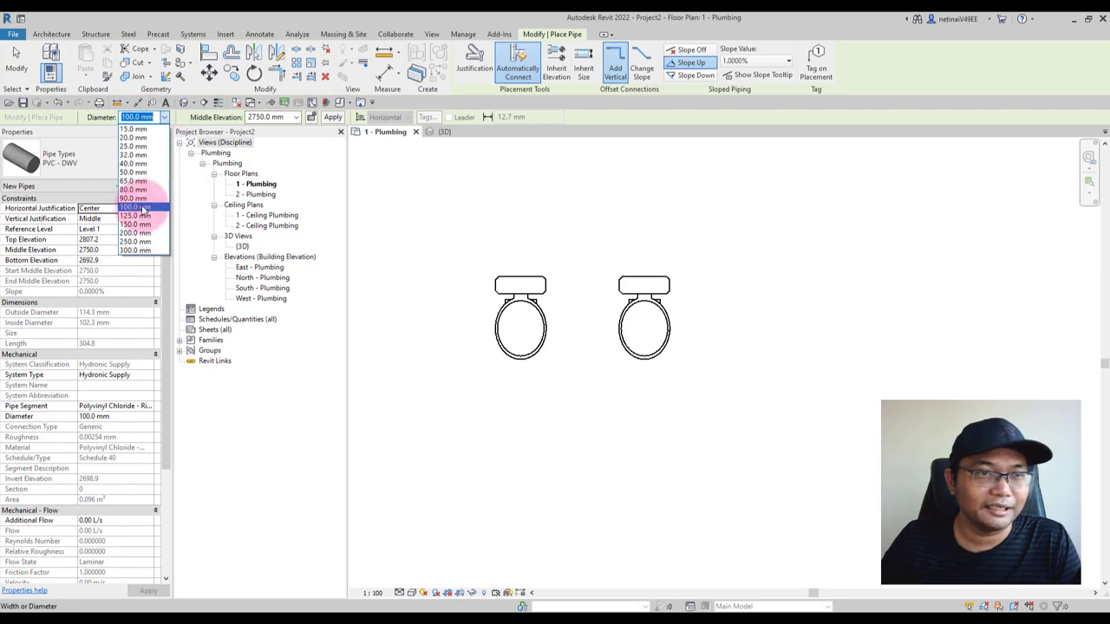
left_click(148, 227)
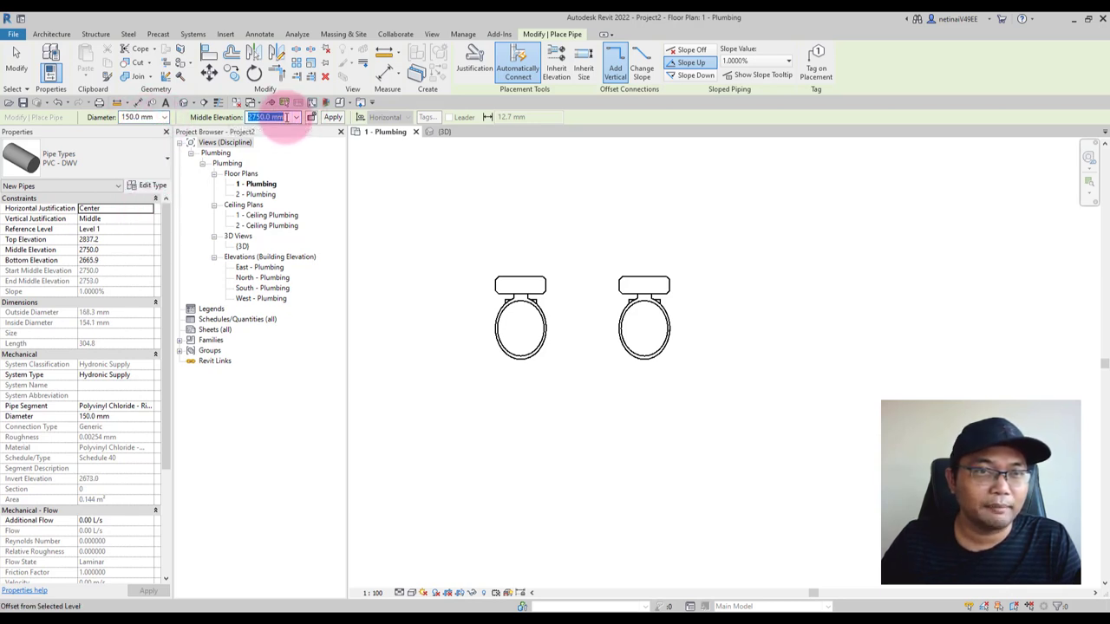
left_click(273, 117)
type("0")
type(".0 mm")
key("Return")
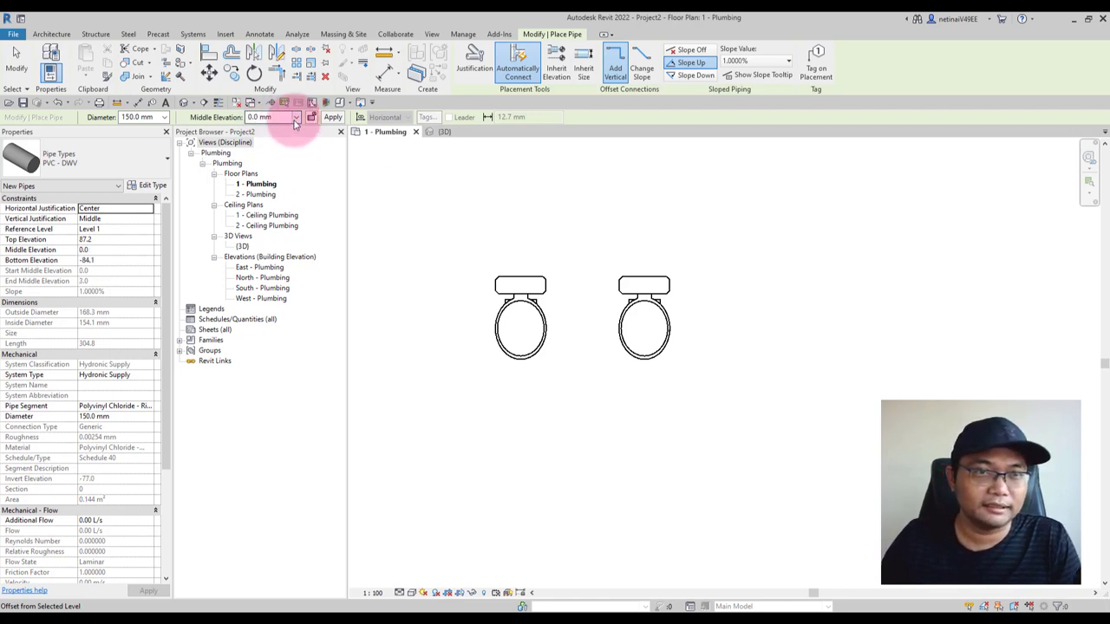
Draw the 150 mm main pipe below the water closets, running past the right one.
left_click(378, 428)
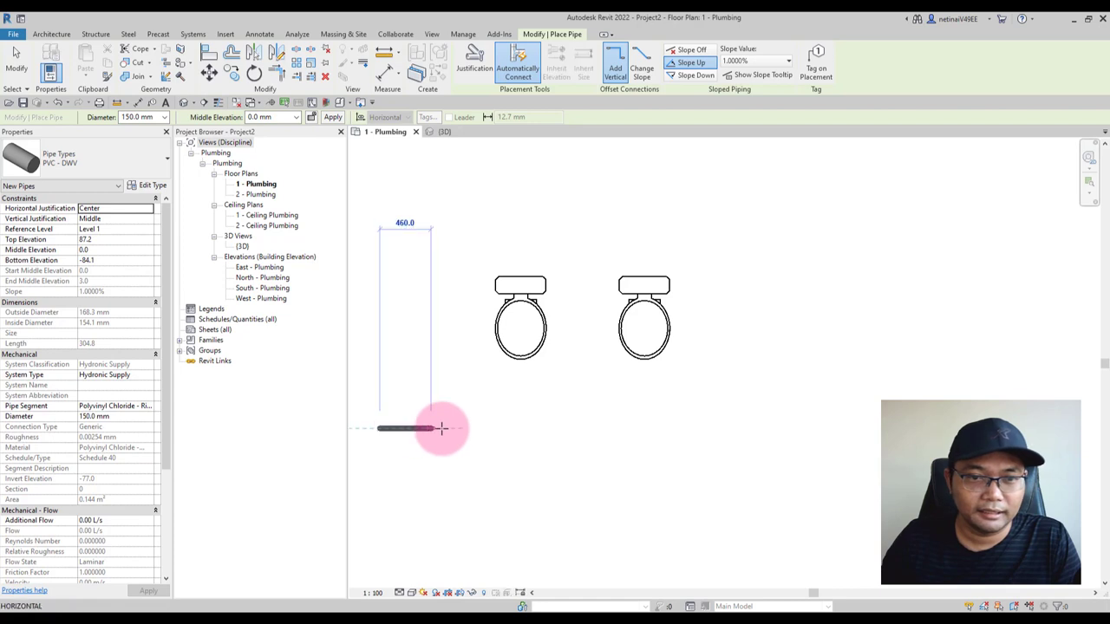
left_click(738, 426)
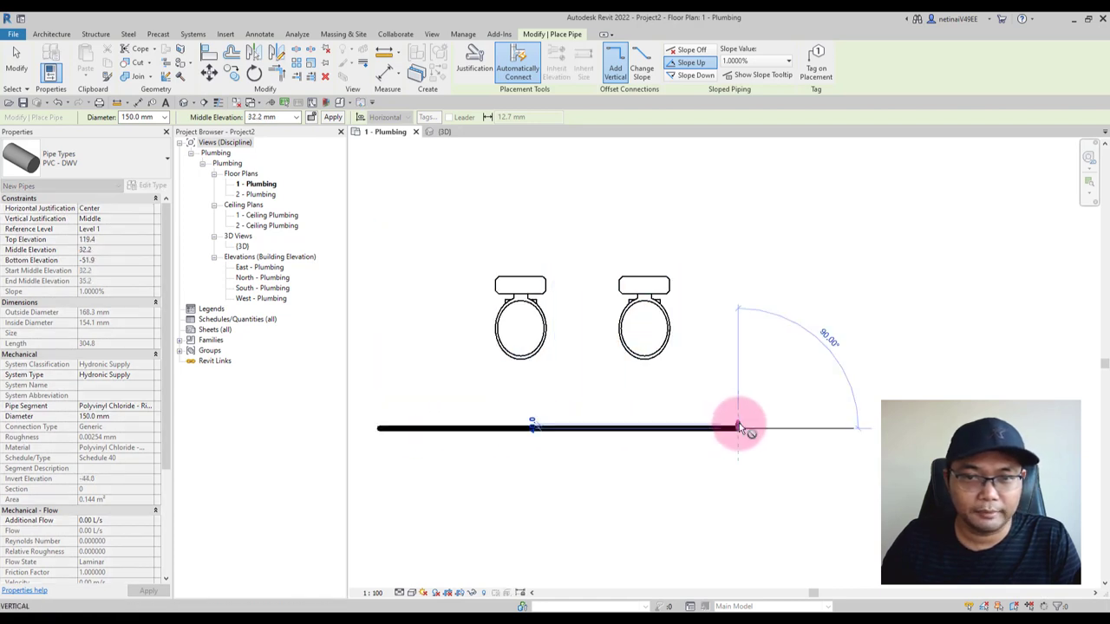
key("Escape")
key("Escape")
Set the 1 - Plumbing plan to Fine detail level and 1:20 scale.
scroll(579, 370, "up", 1)
middle_click_drag(579, 370, 669, 387)
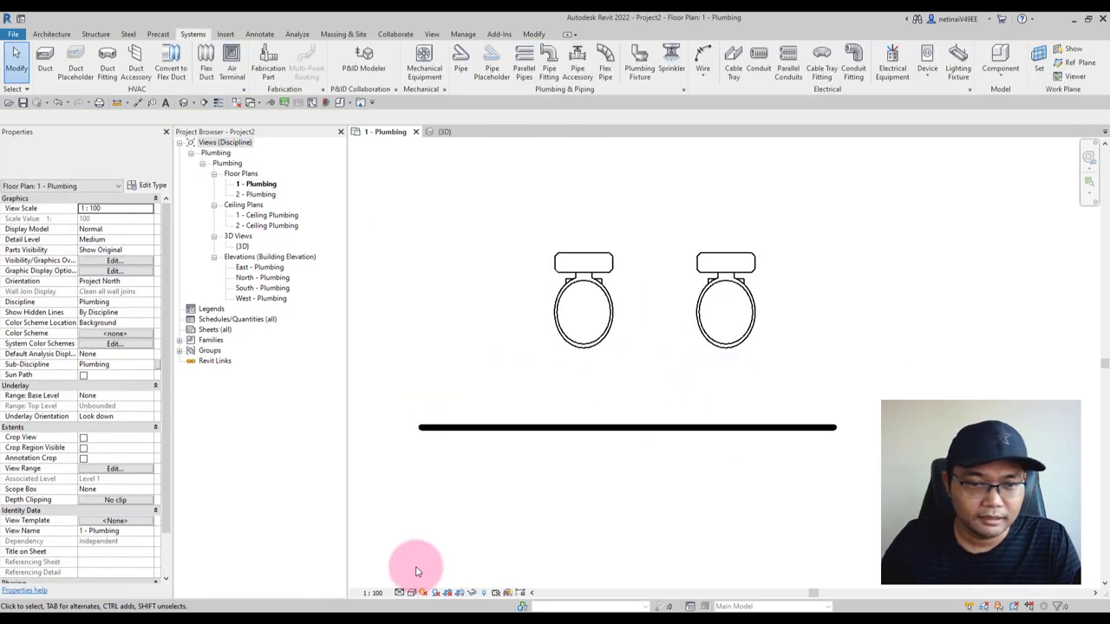
left_click(399, 592)
left_click(416, 580)
scroll(646, 475, "up", 1)
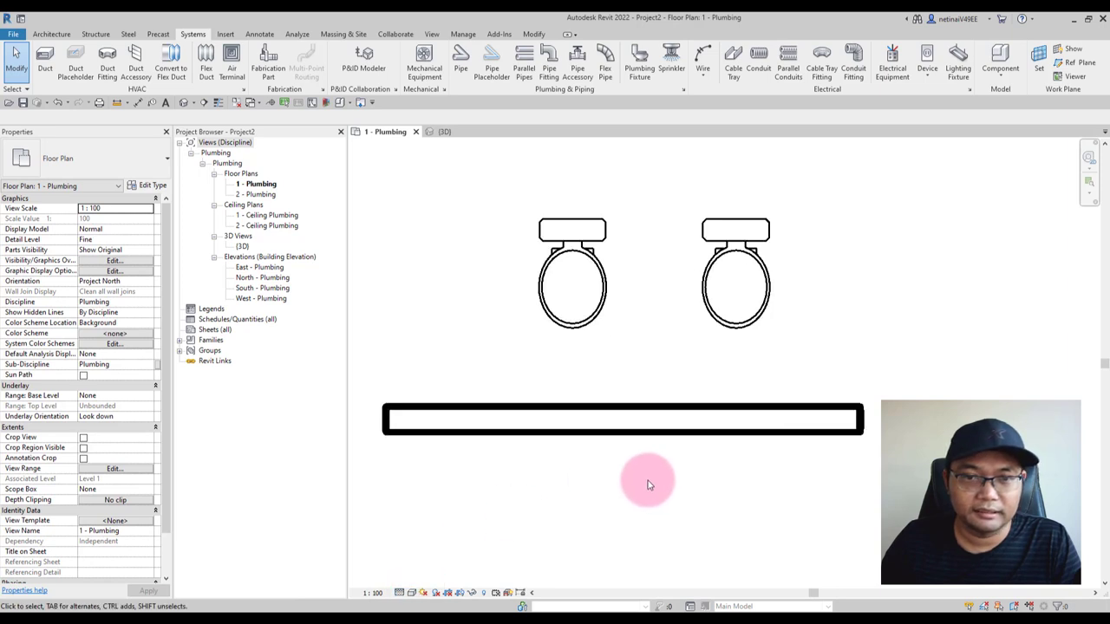
scroll(648, 482, "down", 2)
left_click(379, 594)
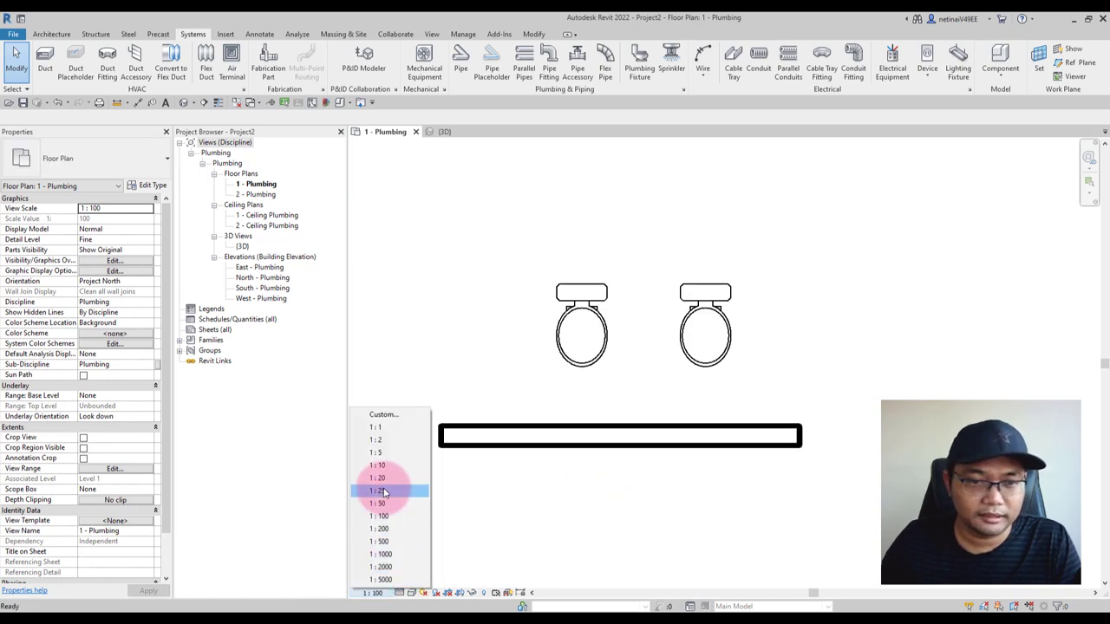
left_click(373, 481)
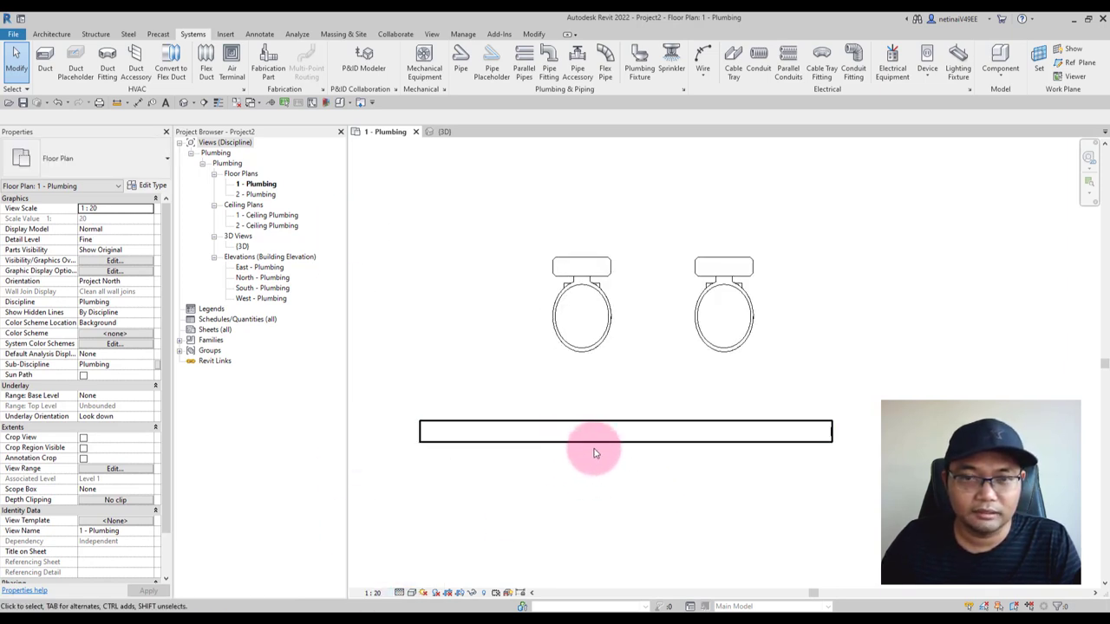
scroll(542, 429, "down", 1)
Set the 3D view to Fine detail and 1:20 scale, orbiting to see the pipe.
left_click(442, 135)
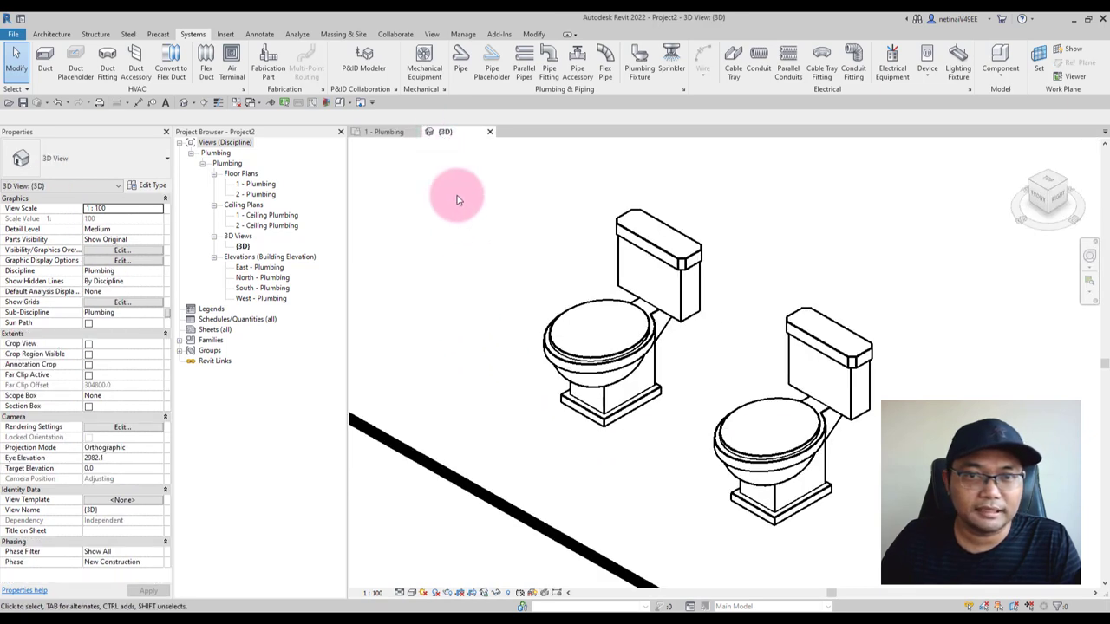
scroll(558, 385, "down", 3)
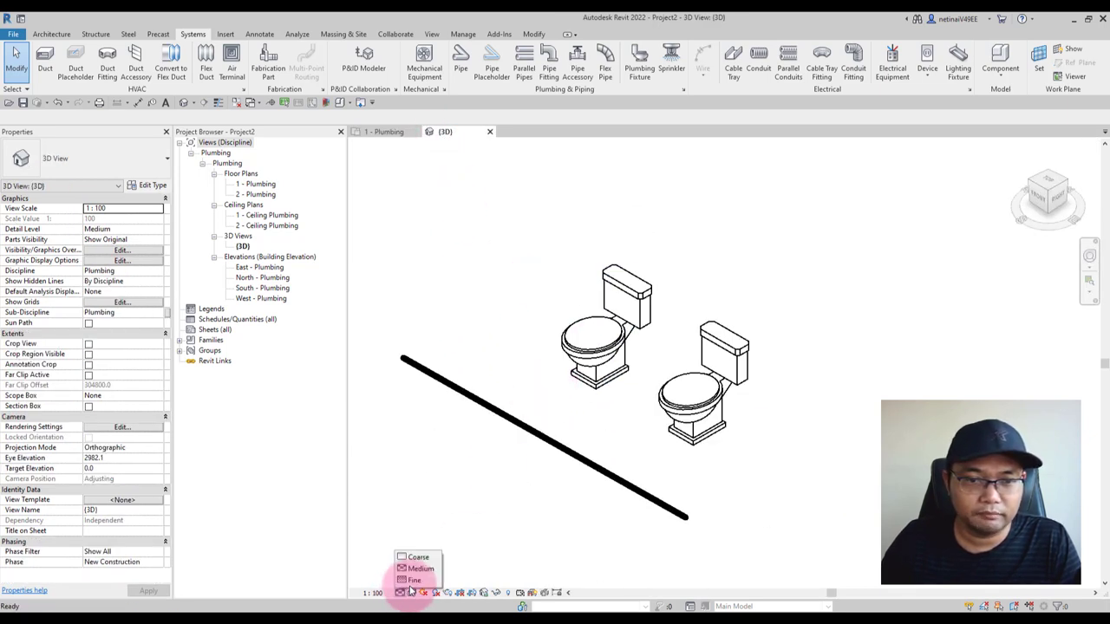
left_click(415, 579)
middle_click_drag(569, 506, 512, 454, "shift")
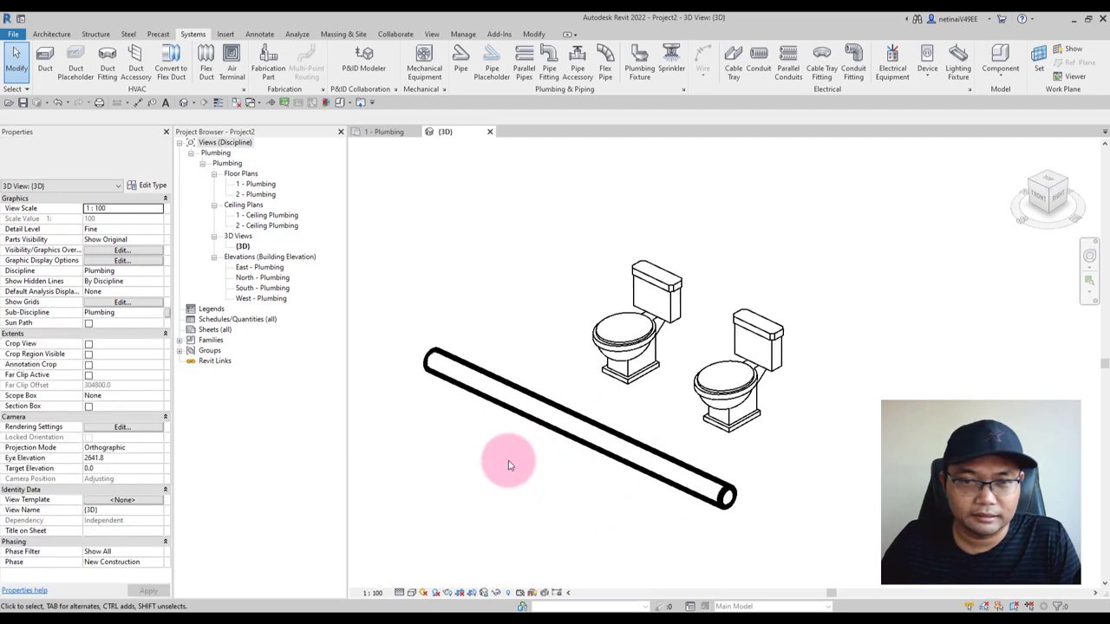
left_click(372, 592)
left_click(384, 481)
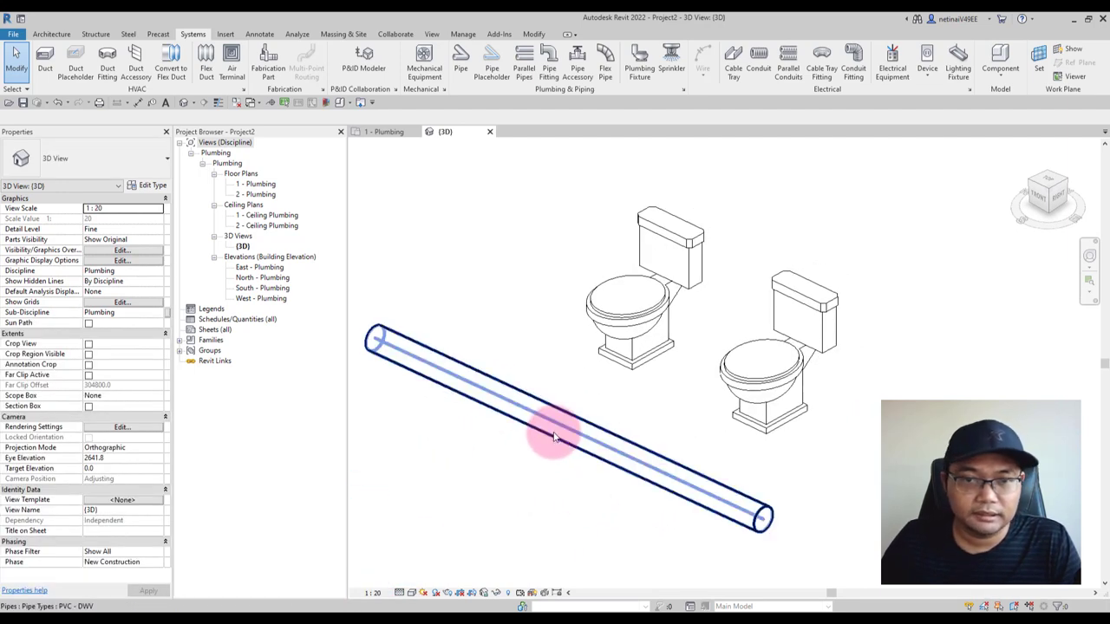
Select and deselect the pipe, then expand Families in the Project Browser.
left_click(554, 432)
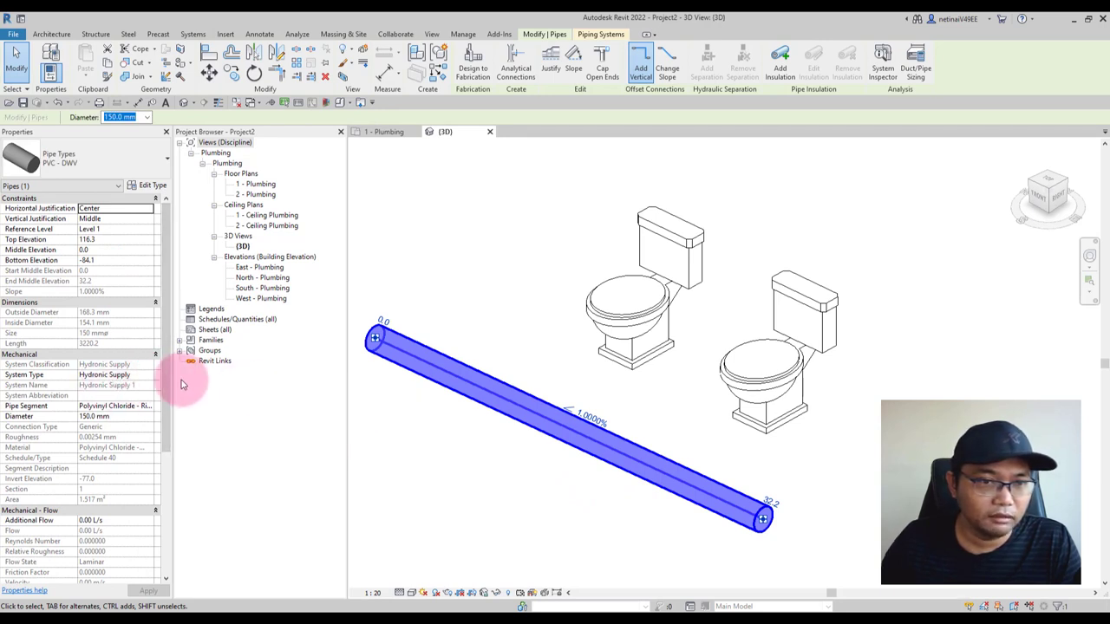
left_click(396, 393)
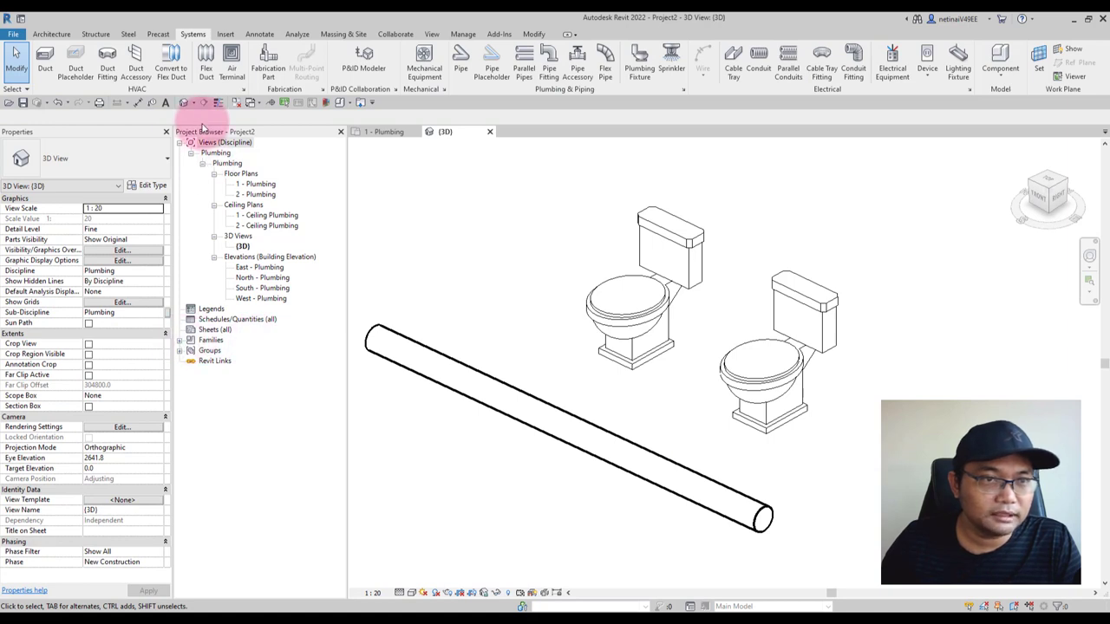
left_click(180, 341)
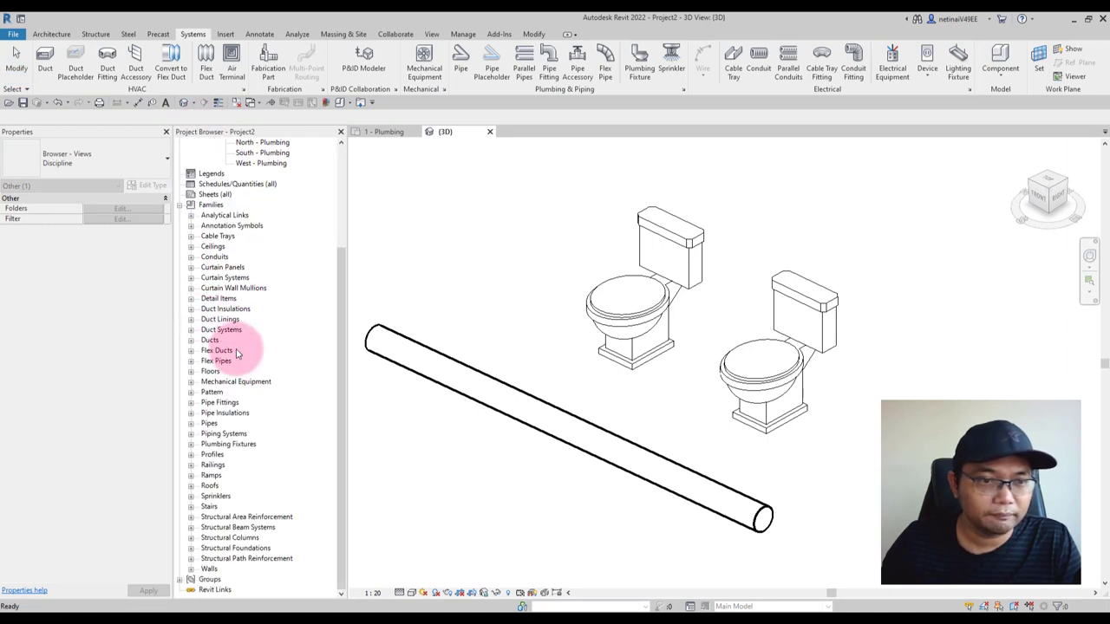
Duplicate the Sanitary piping system type as a new type named Soil.
left_click(191, 434)
left_click(201, 445)
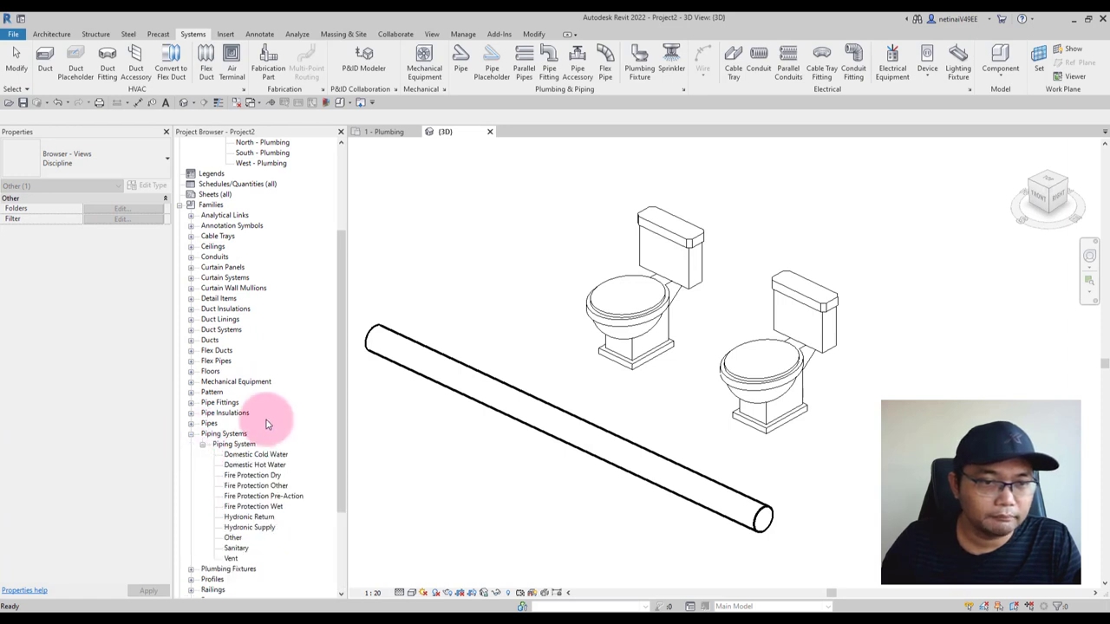
scroll(276, 428, "down", 2)
left_click(236, 475)
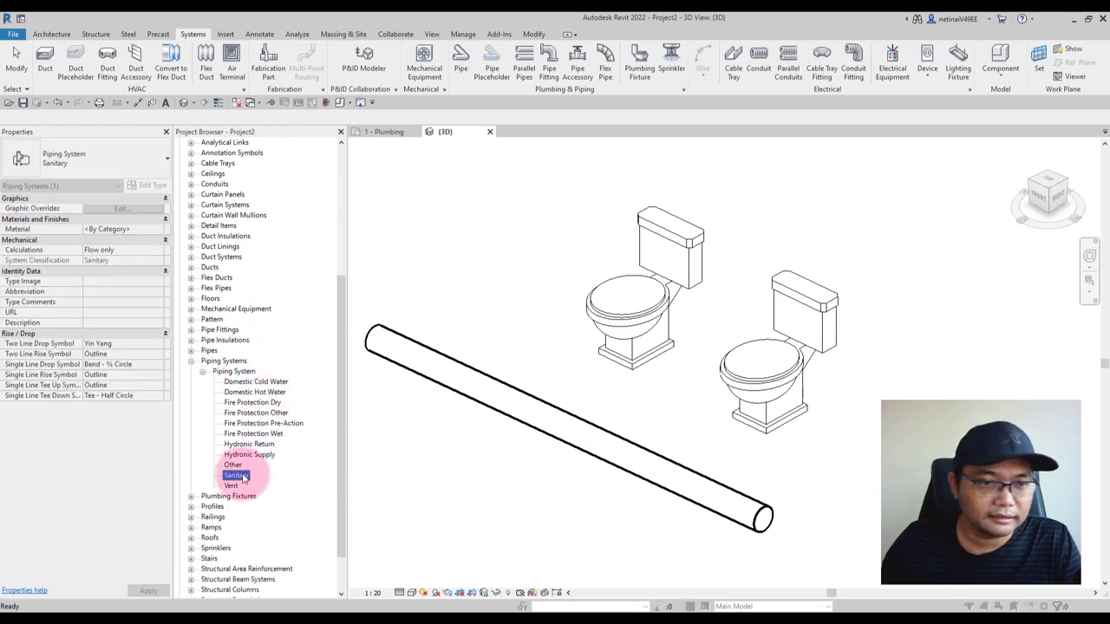
double_click(236, 475)
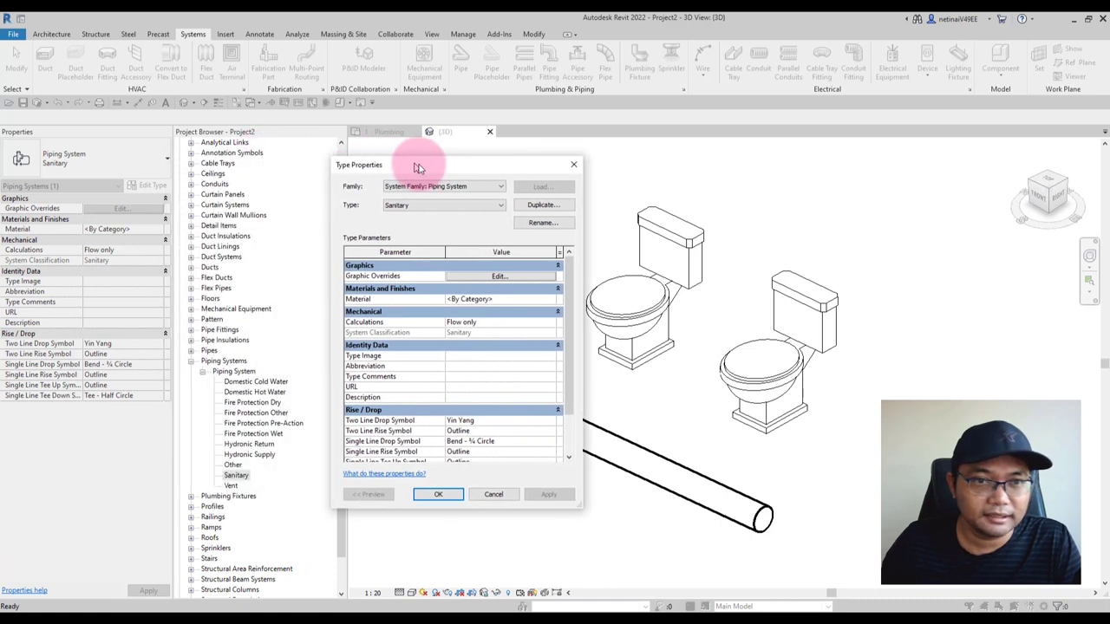
left_click_drag(255, 162, 448, 179)
left_click(589, 223)
type("Soil")
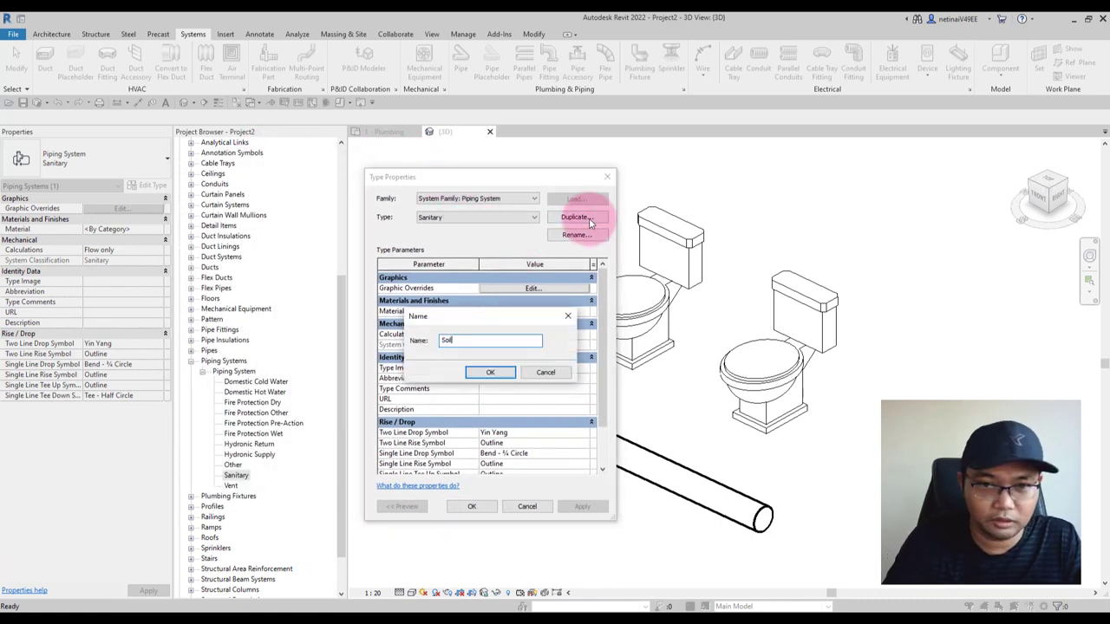
left_click(489, 365)
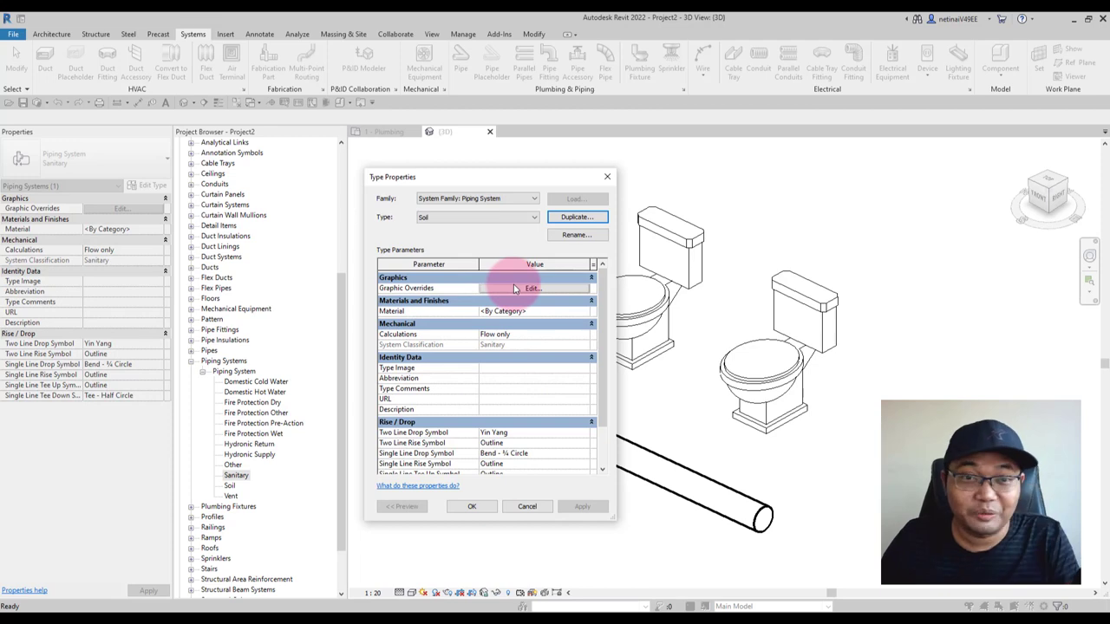
Give the Soil type an orange RGB 255-128-000 line graphic override and save it.
left_click(515, 287)
left_click(503, 322)
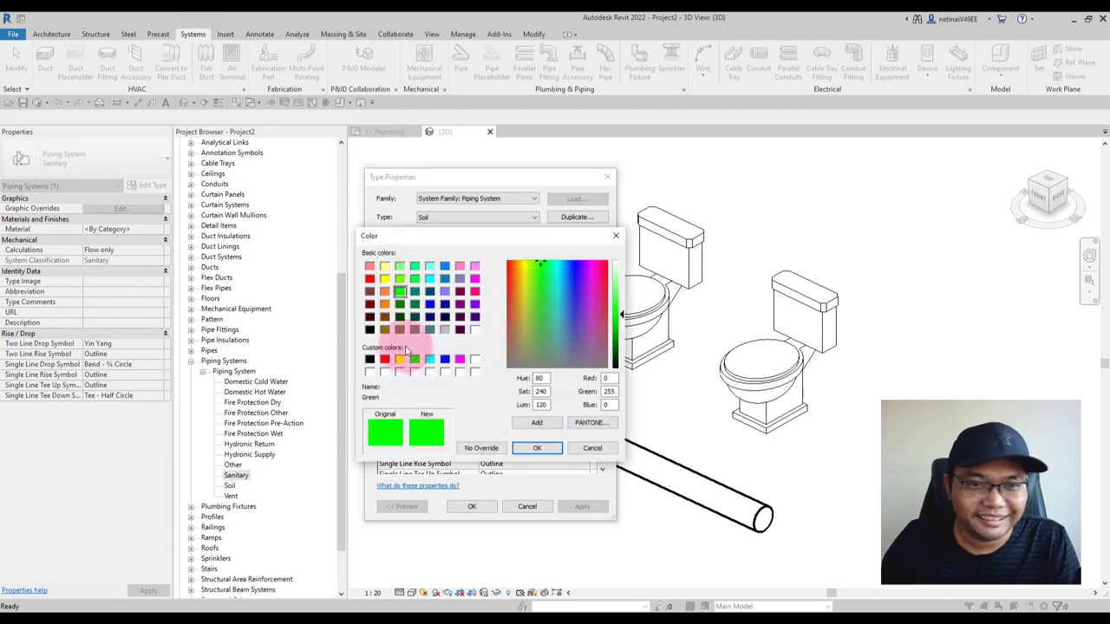
left_click(384, 303)
left_click(532, 449)
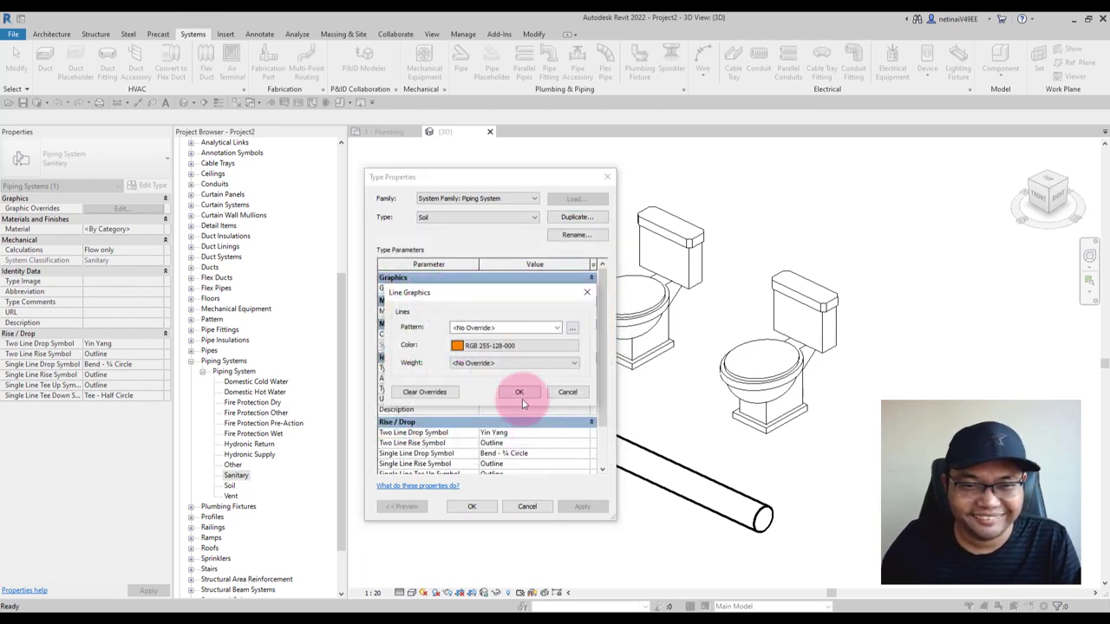
left_click(520, 395)
left_click(471, 506)
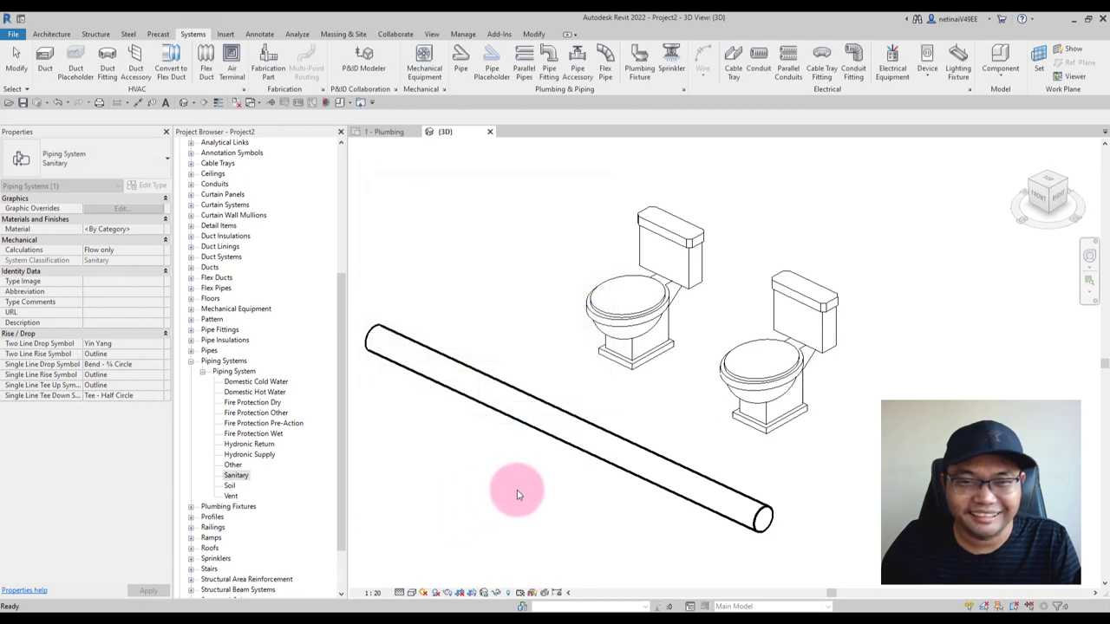
left_click(466, 456)
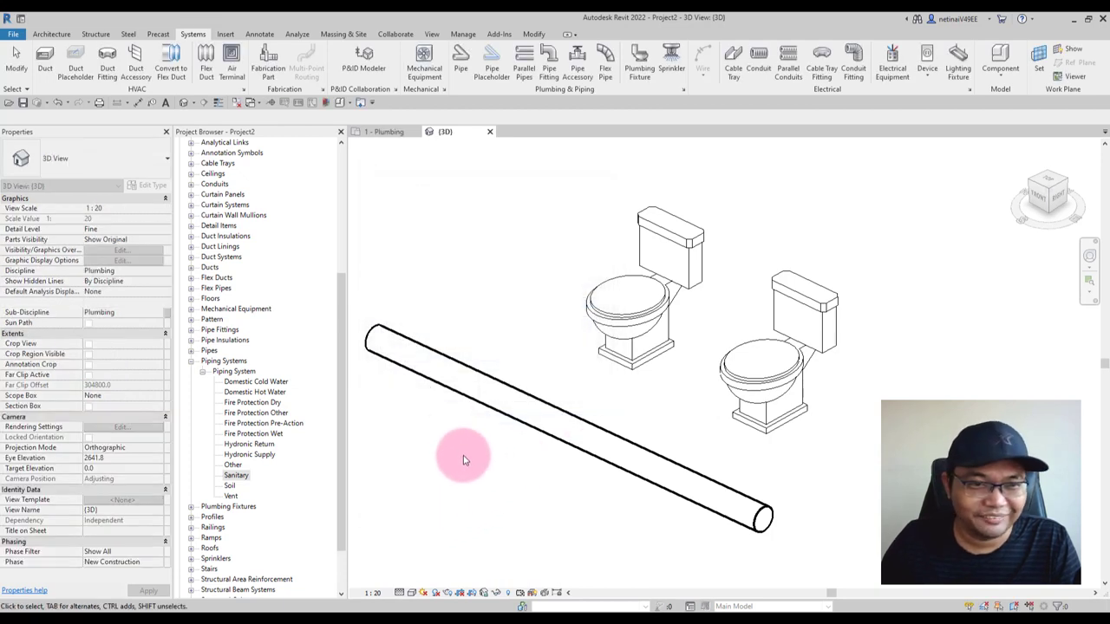
Assign the pipe to the Soil system so it displays orange.
left_click(445, 408)
left_click(148, 374)
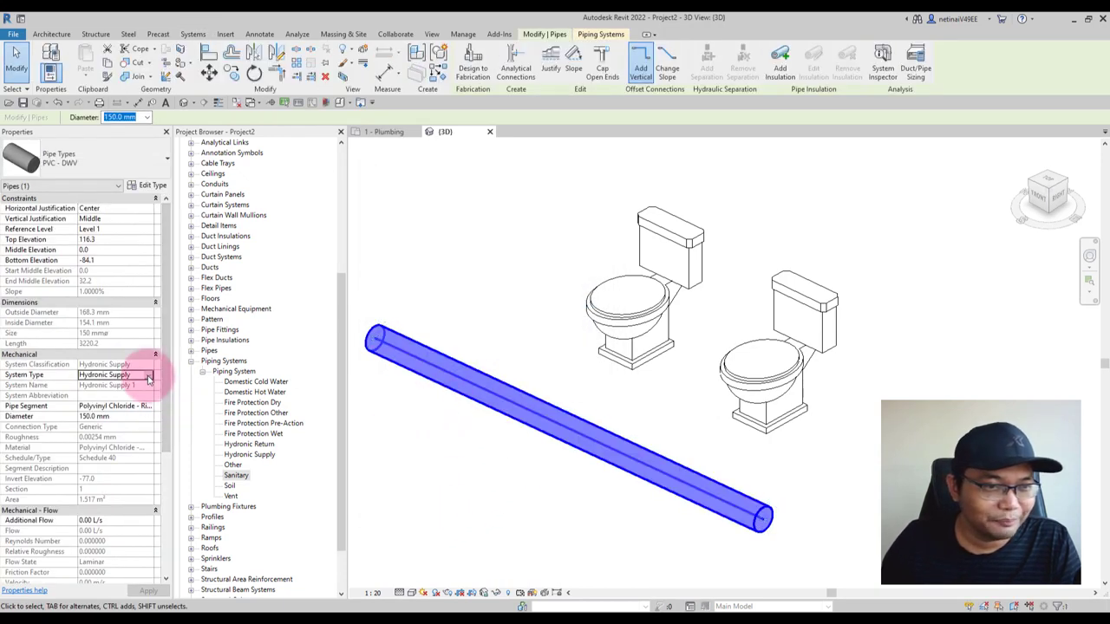
left_click(148, 375)
left_click(98, 422)
left_click(445, 466)
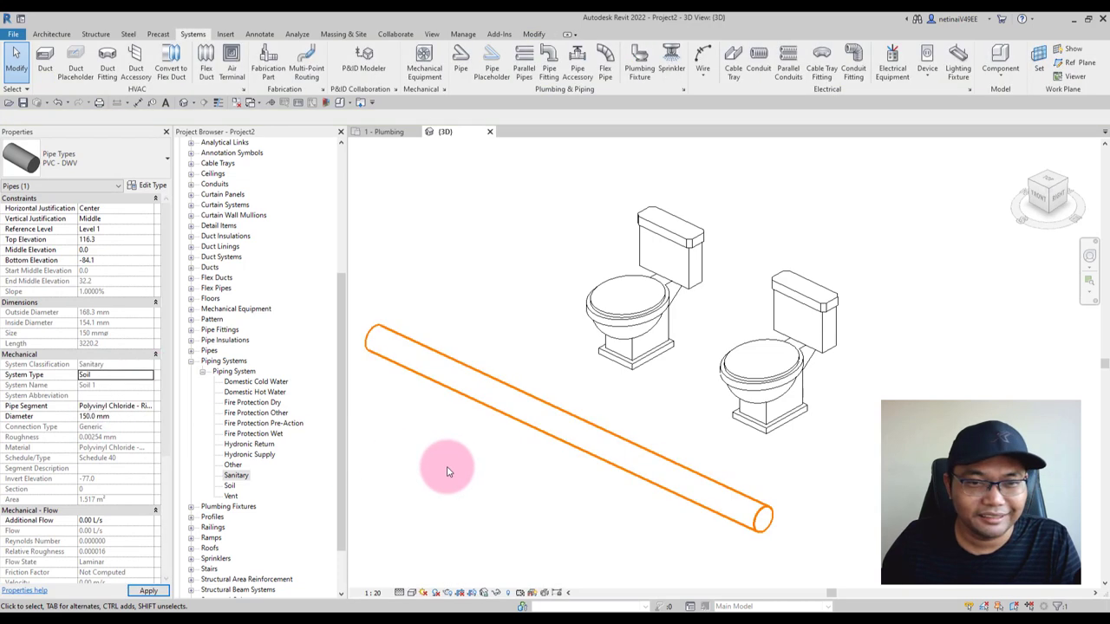
From the Front view, nudge the pipe down to a -450.0 mm middle elevation.
mouse_move(445, 465)
middle_mouse_down("shift")
mouse_move(498, 501)
mouse_move(495, 382)
middle_mouse_up("shift")
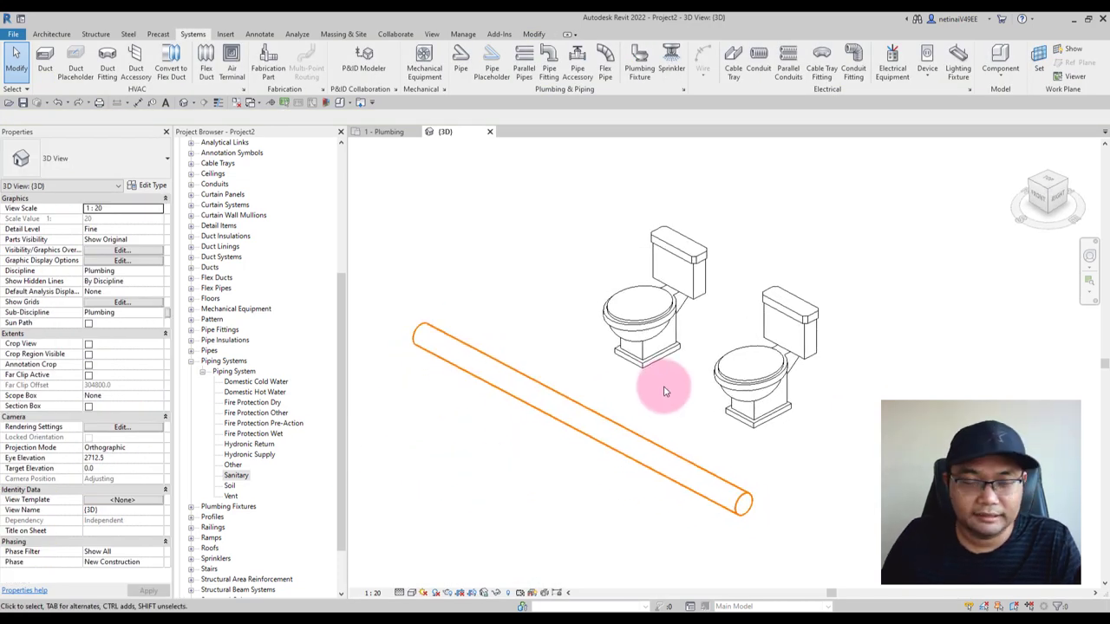
middle_click_drag(838, 450, 859, 445, "shift")
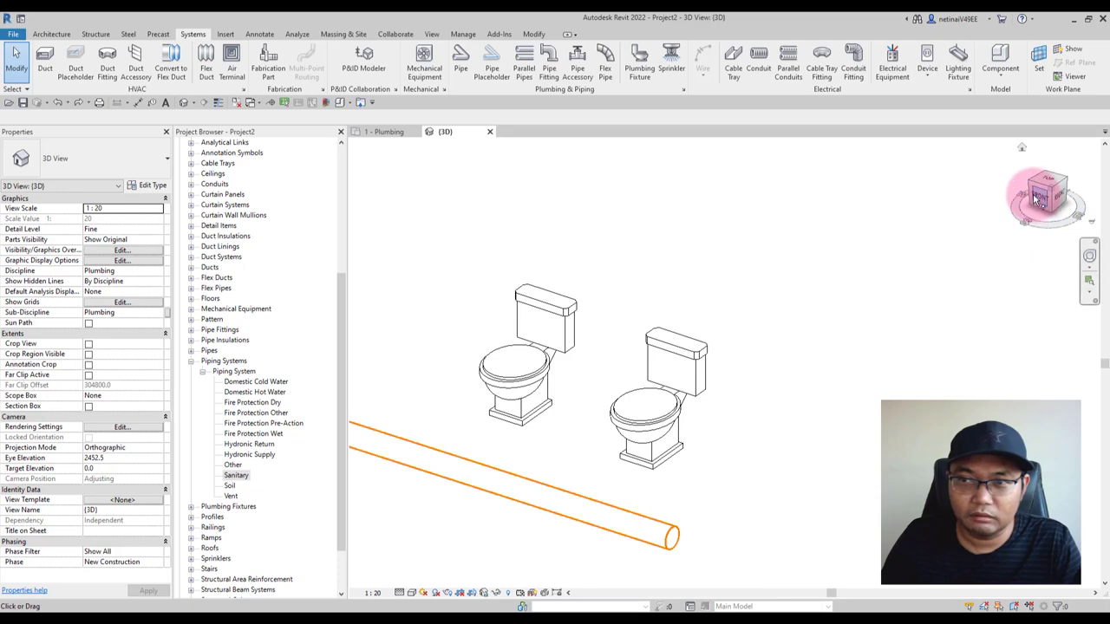
left_click(1038, 199)
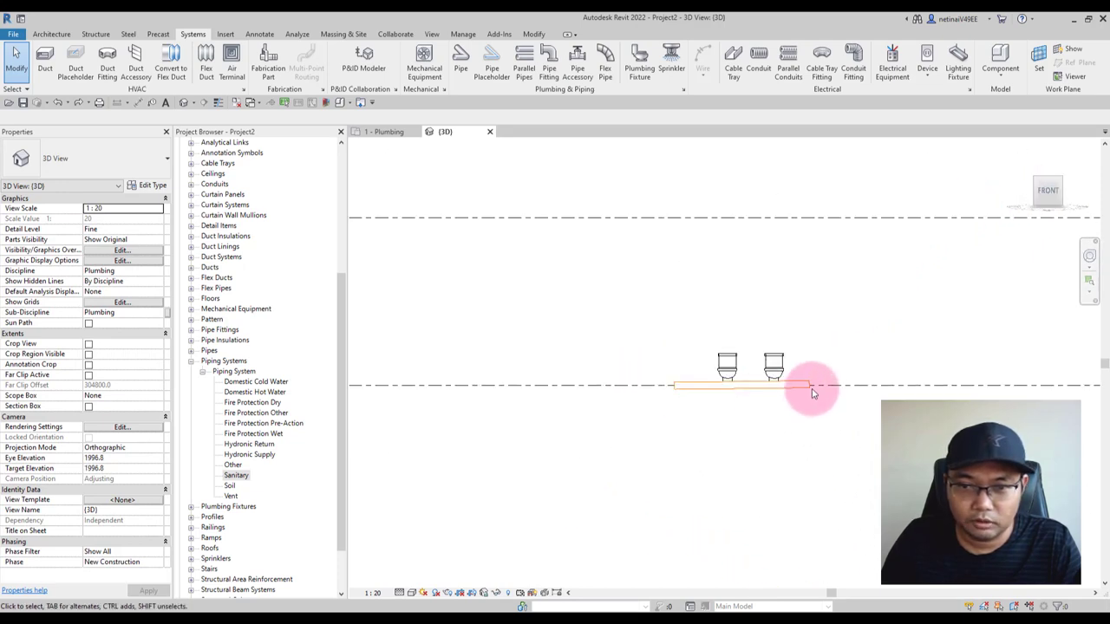
scroll(806, 394, "up", 5)
left_click(661, 415)
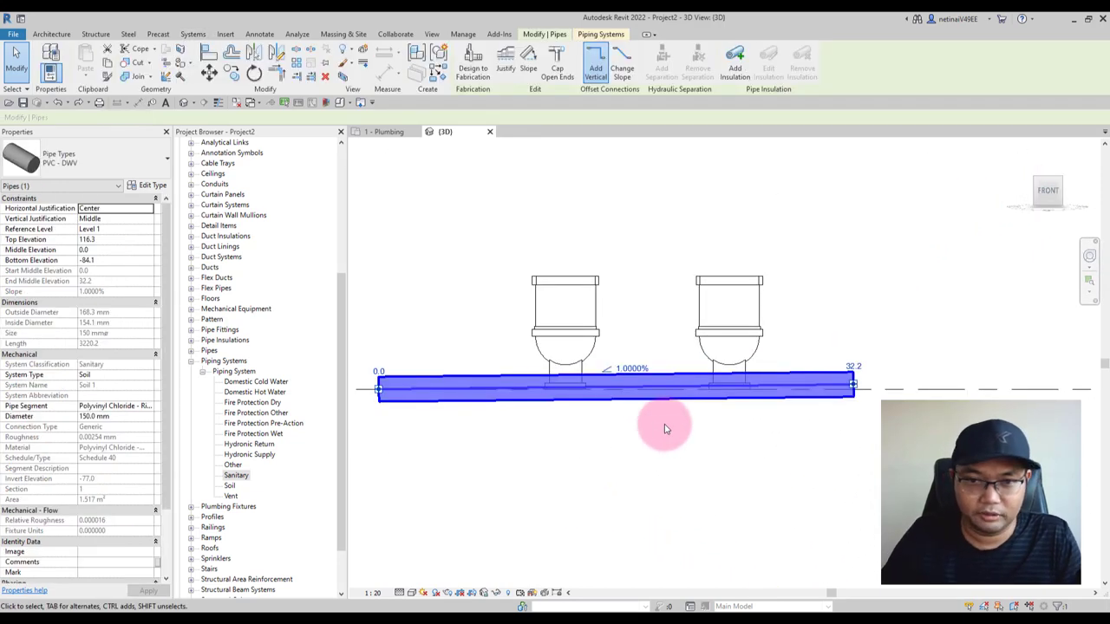
key("Down")
key("Down")
key("Down")
key("Escape")
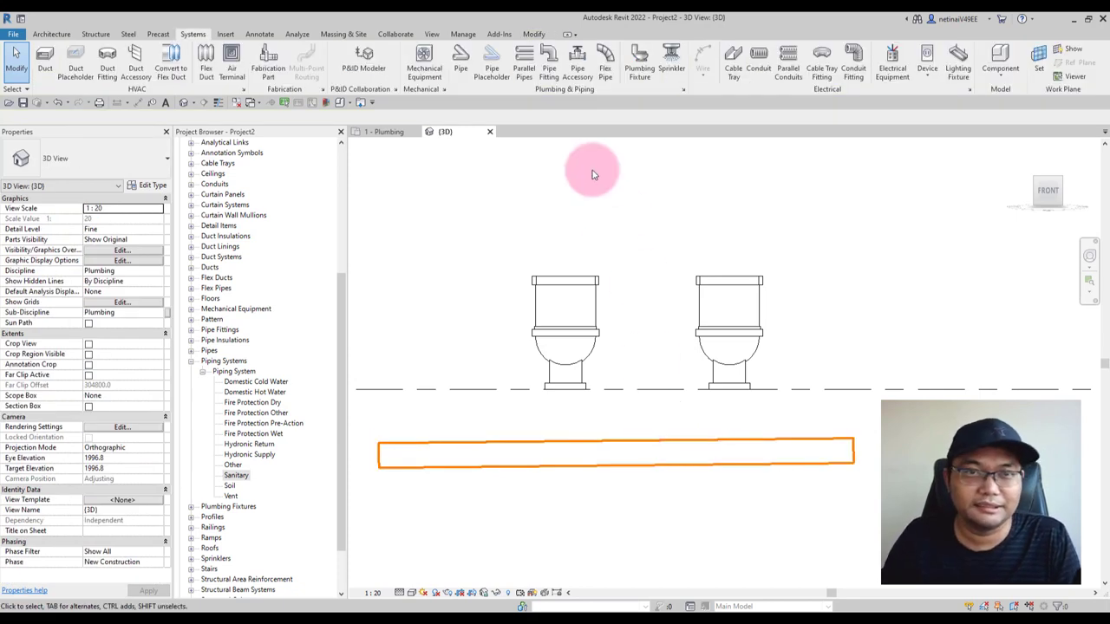
Set the 1 - Plumbing view range Bottom and View Depth offsets to -1500 via VR.
left_click(384, 131)
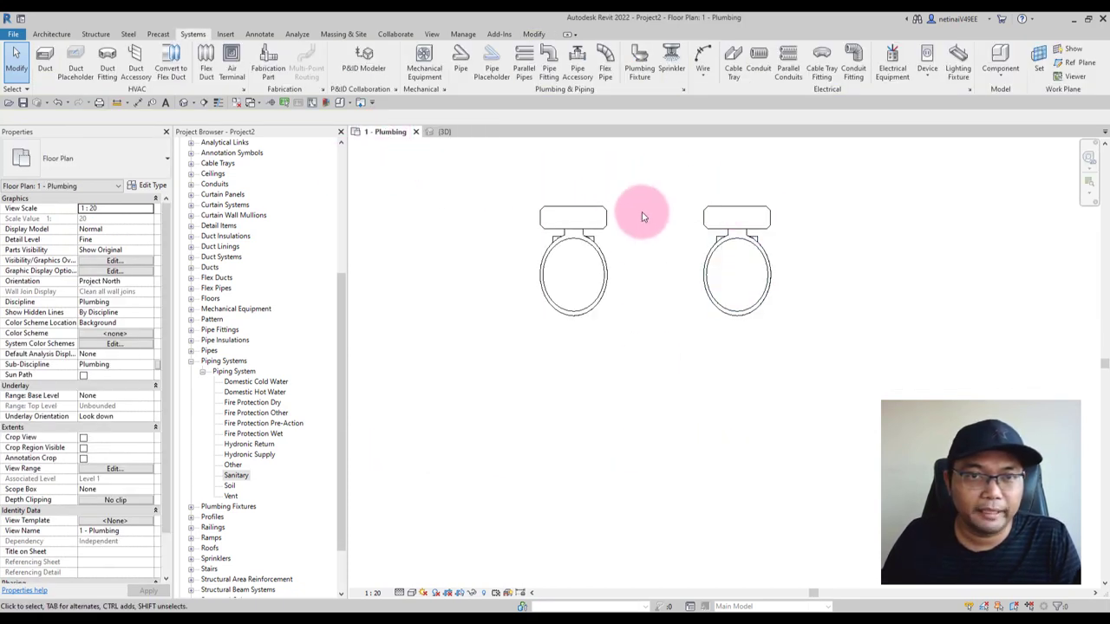
key("v")
key("r")
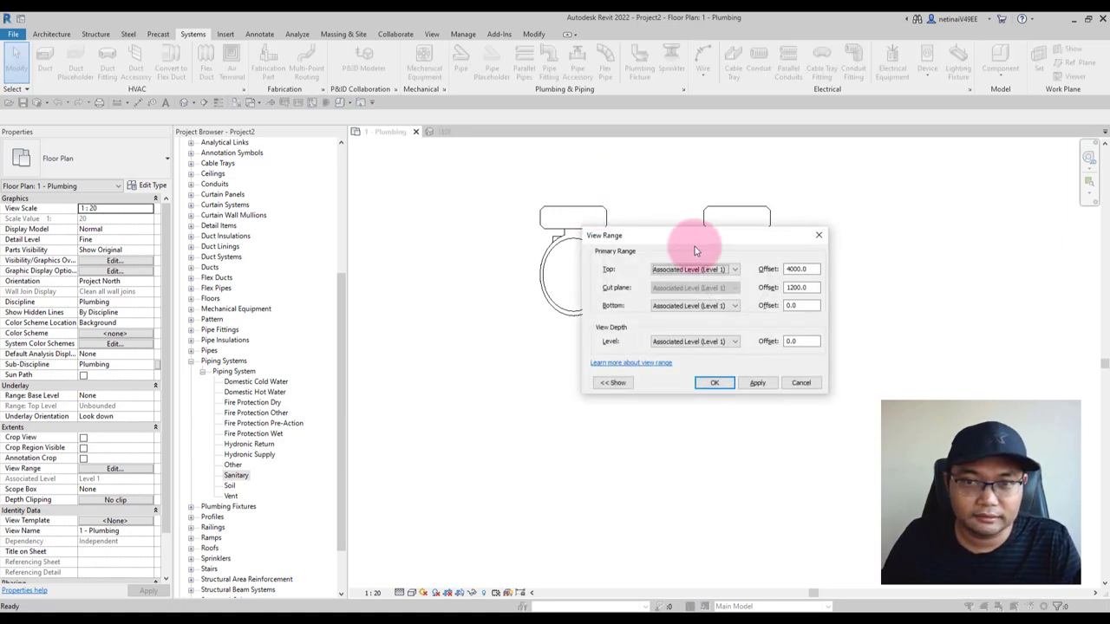
left_click_drag(685, 232, 497, 319)
double_click(611, 392)
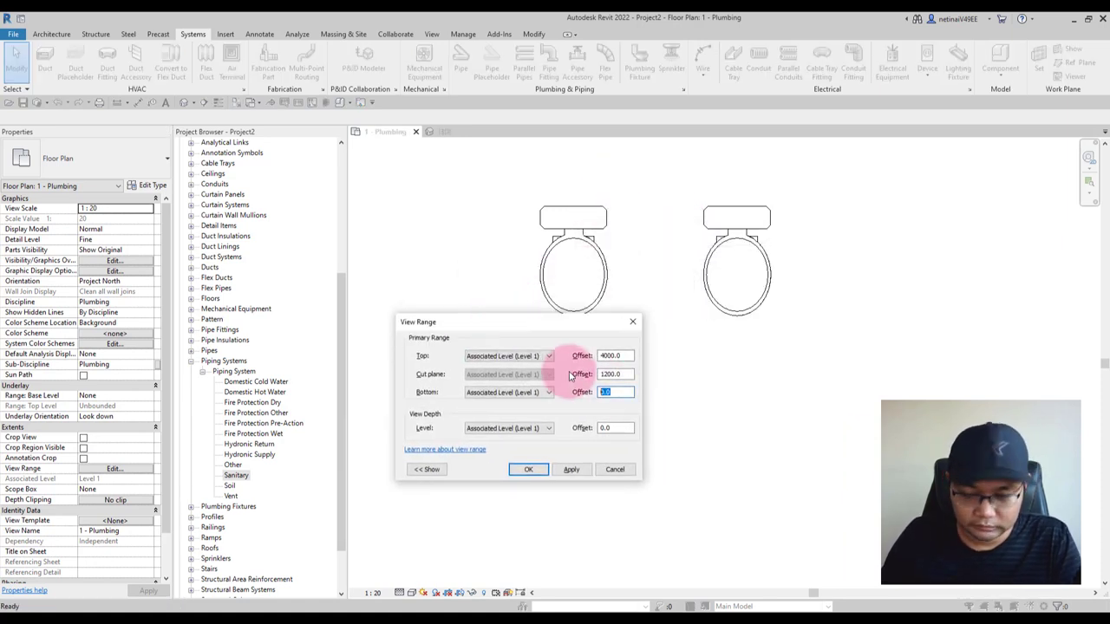
type("-1500")
key("Tab")
key("Tab")
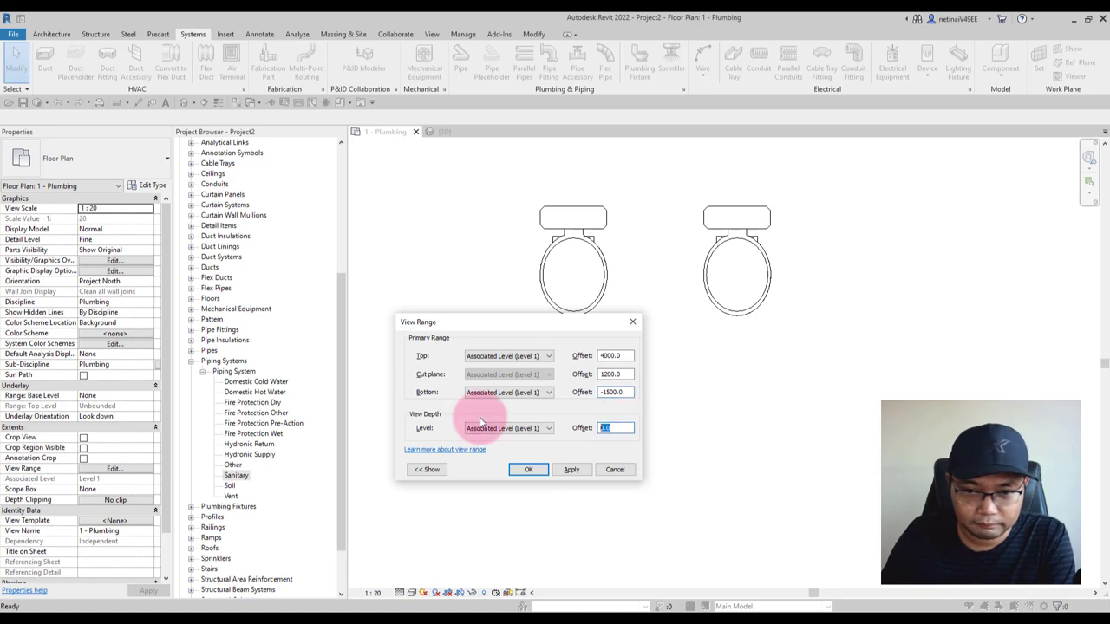
type("-1500")
left_click(570, 469)
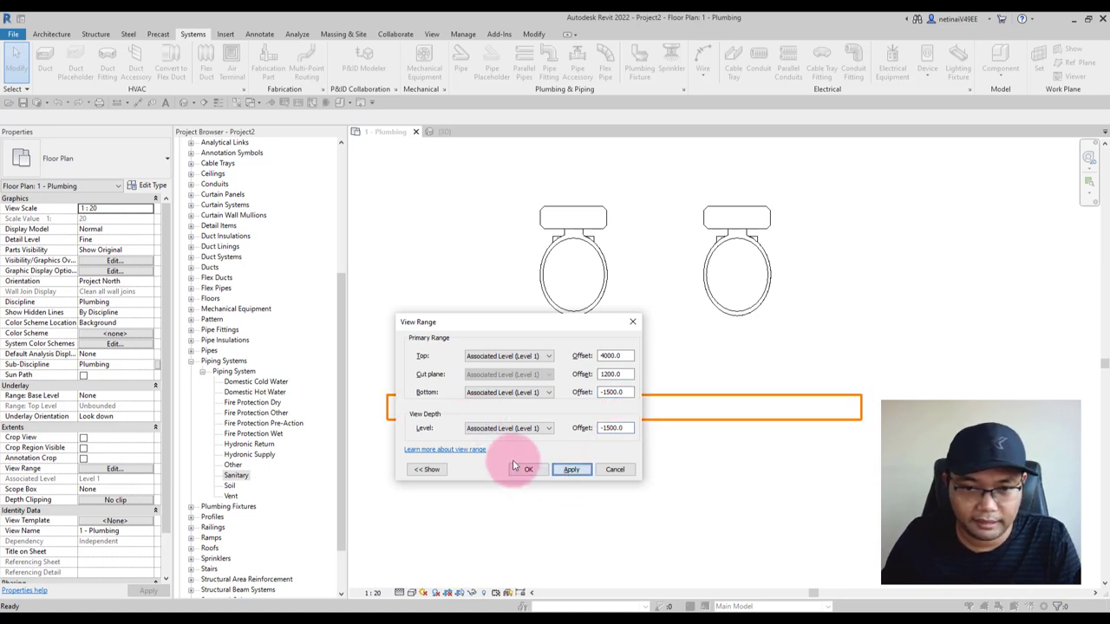
left_click(525, 469)
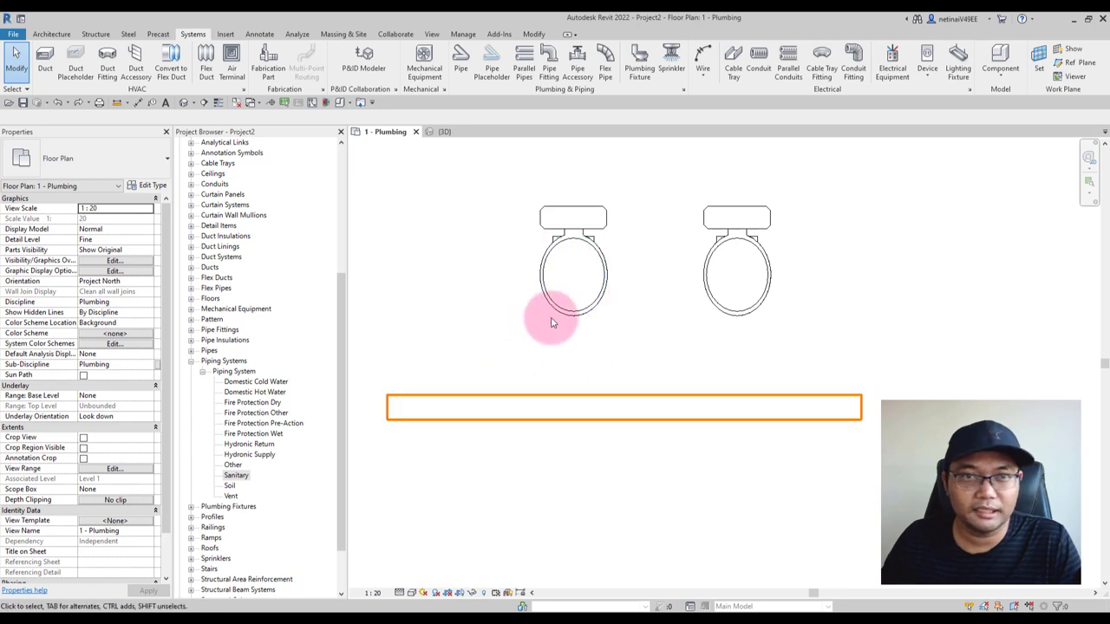
Create Similar from the main to draw a 100 mm wye branch up to the first water closet.
left_click(500, 401)
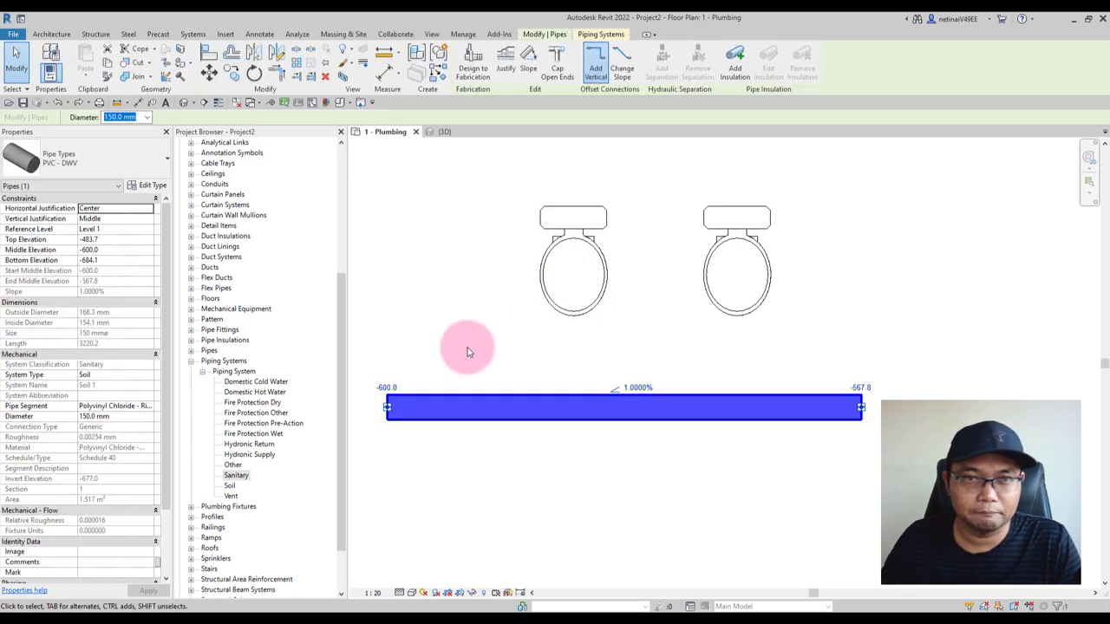
left_click(439, 78)
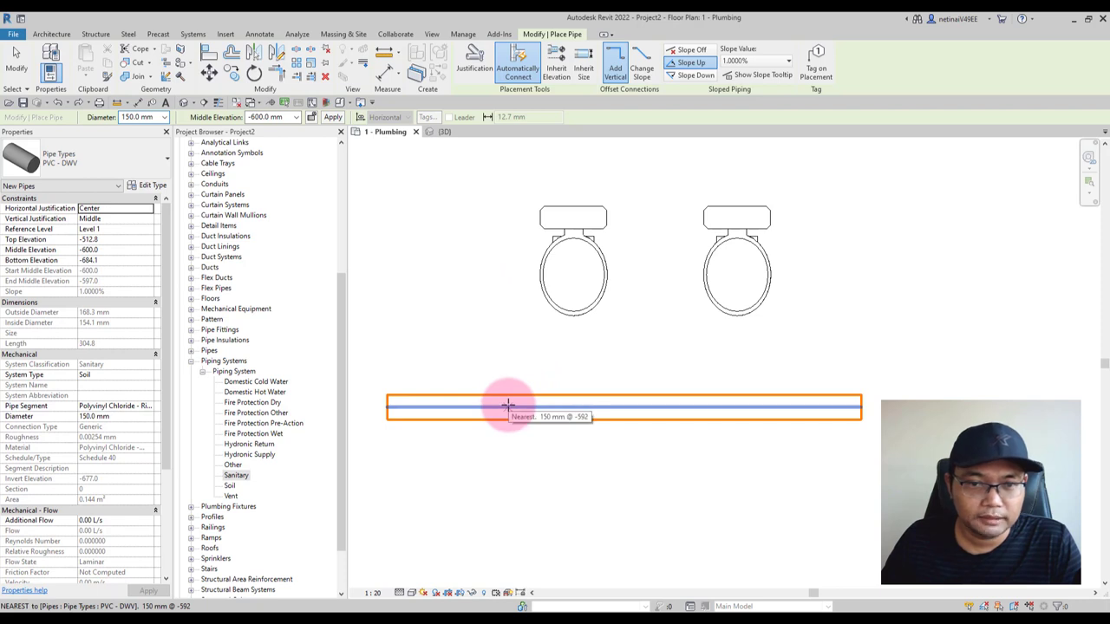
left_click(508, 404)
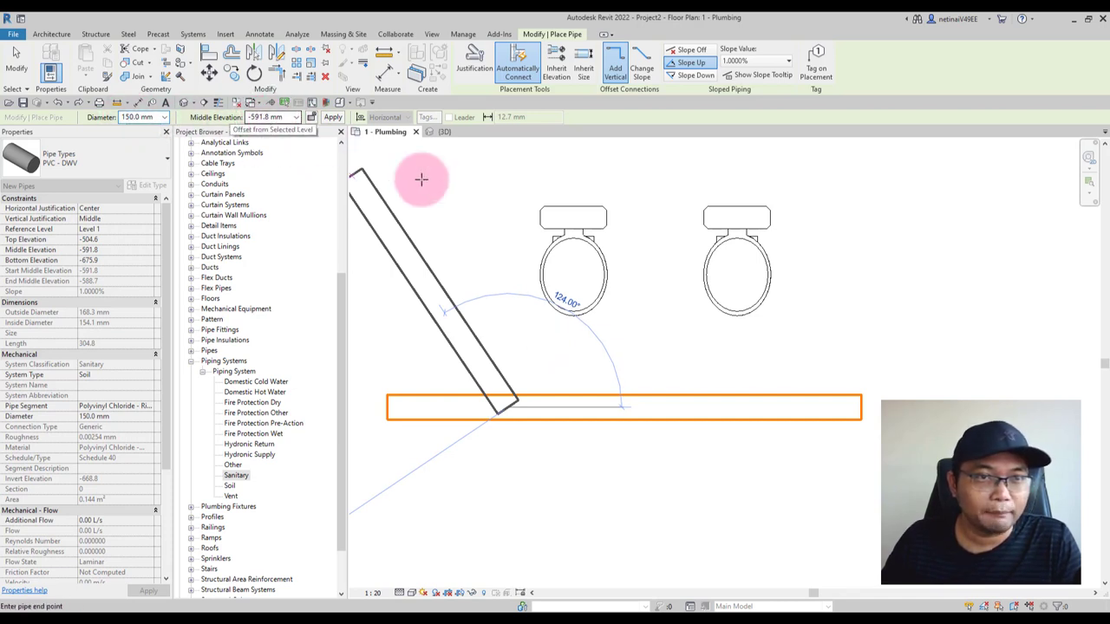
left_click(165, 118)
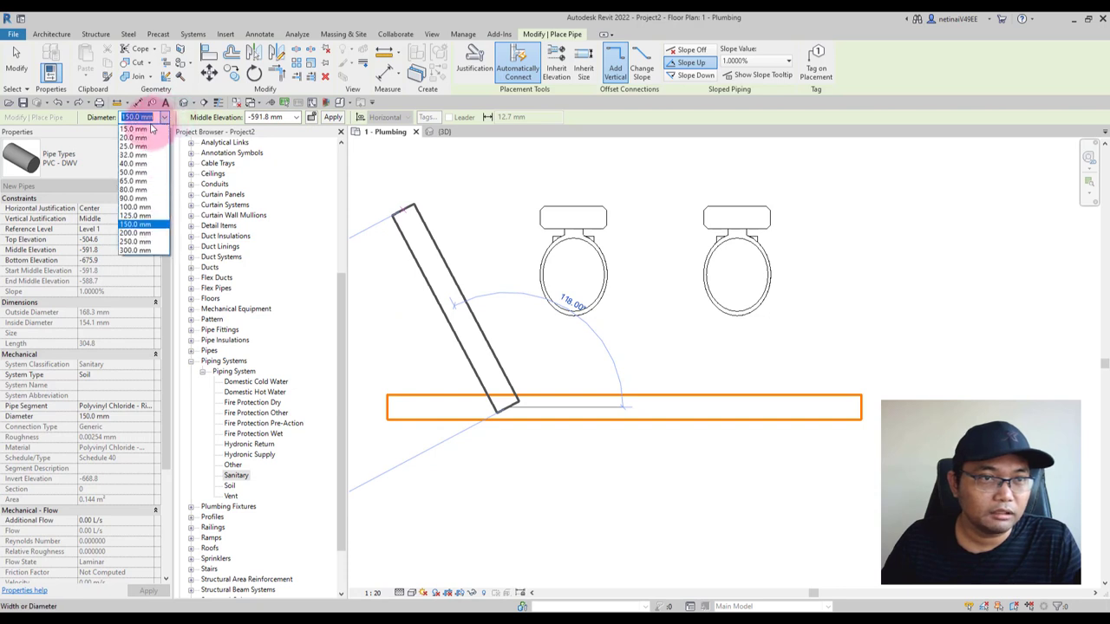
left_click(156, 193)
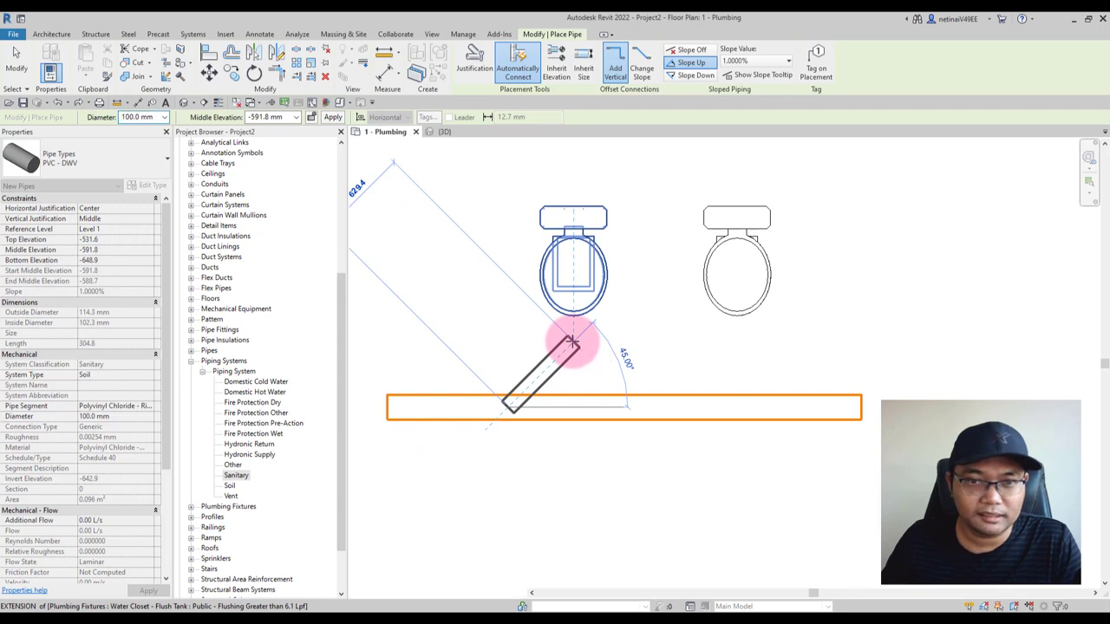
left_click(572, 342)
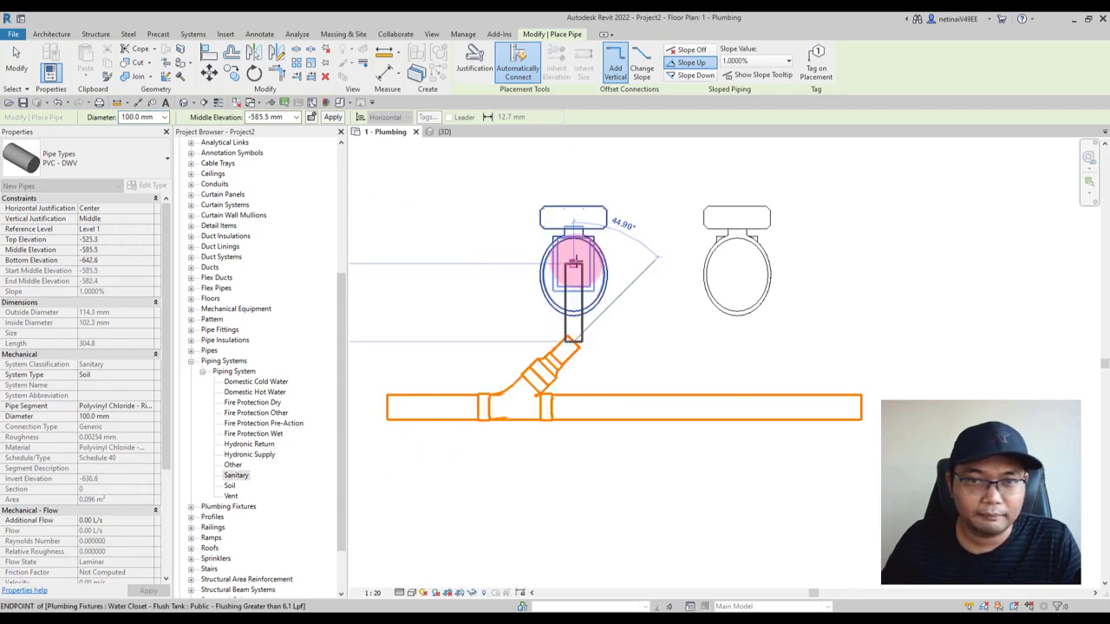
left_click(575, 262)
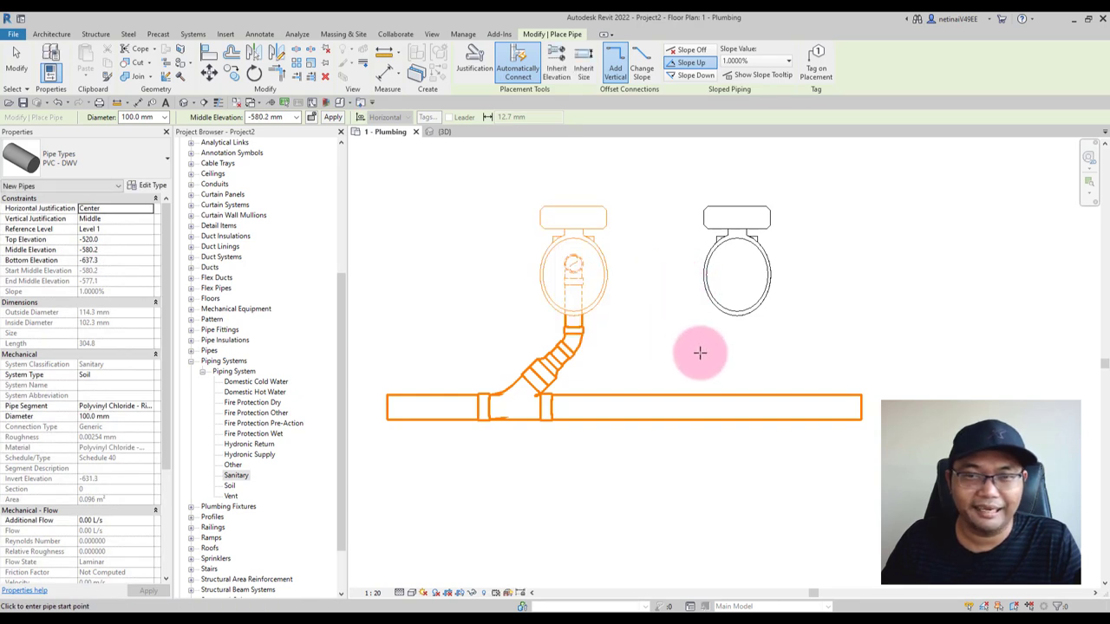
Draw a second 100 mm upward-sloping branch from the main to the second water closet.
left_click(673, 405)
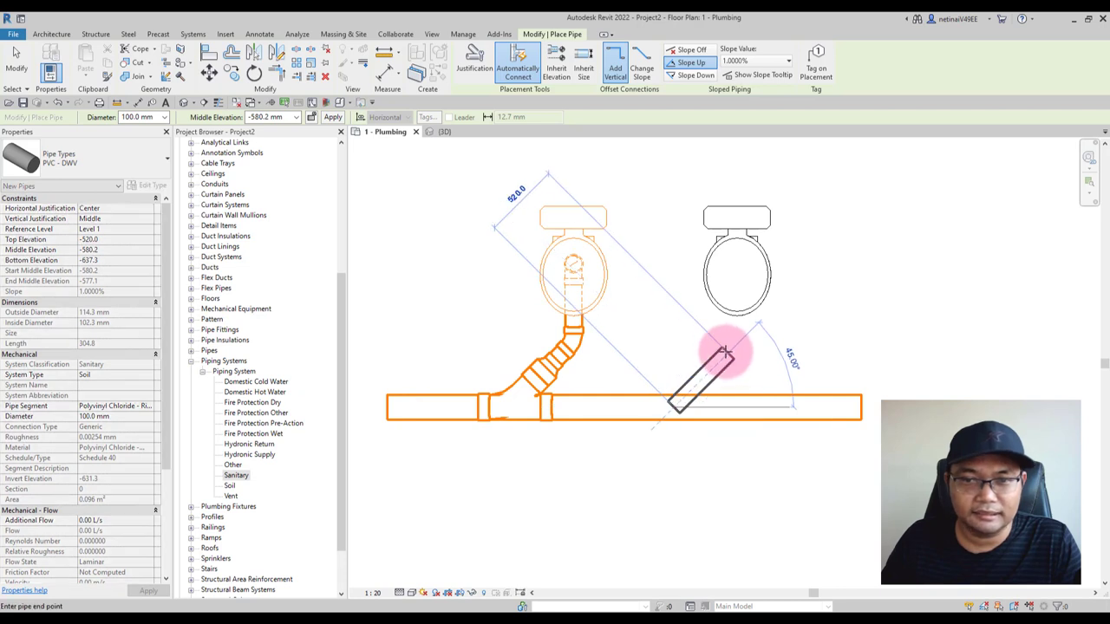
left_click(152, 132)
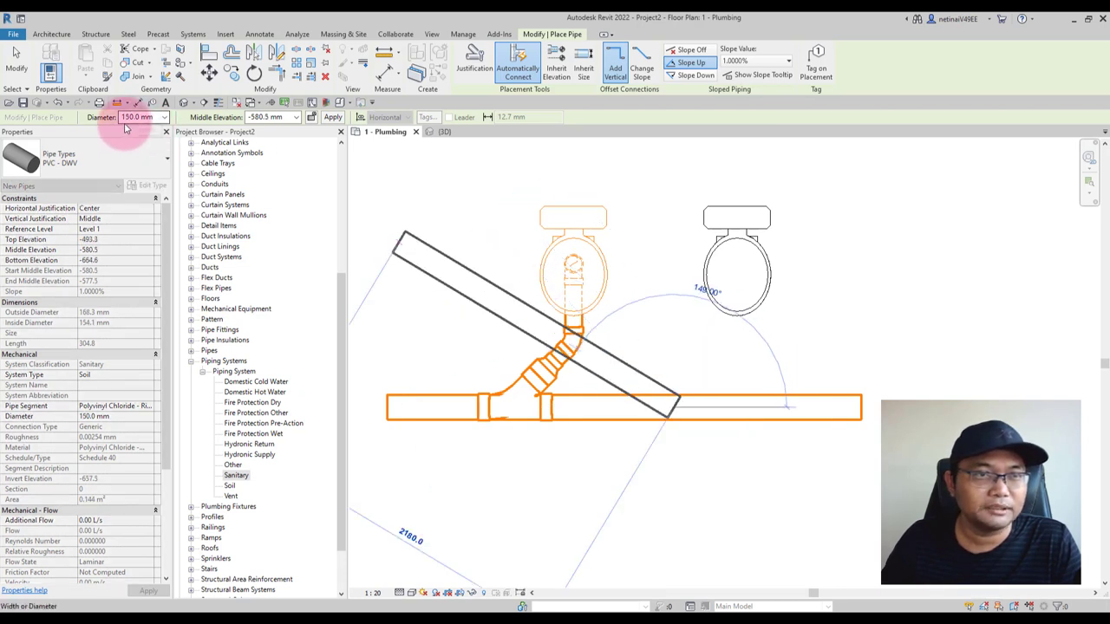
left_click(164, 117)
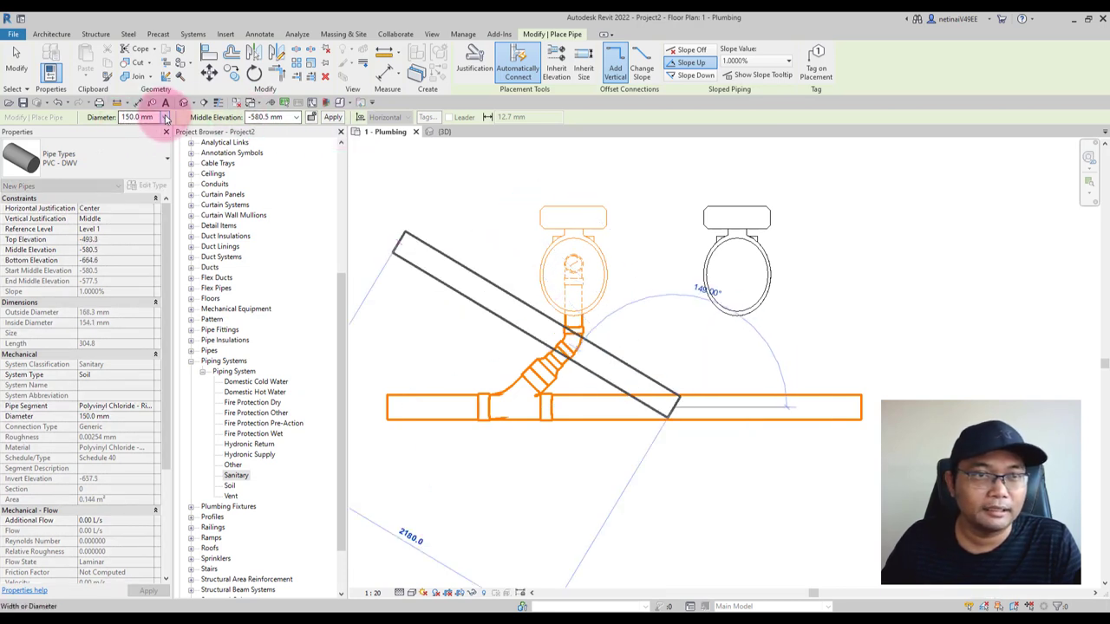
left_click(135, 207)
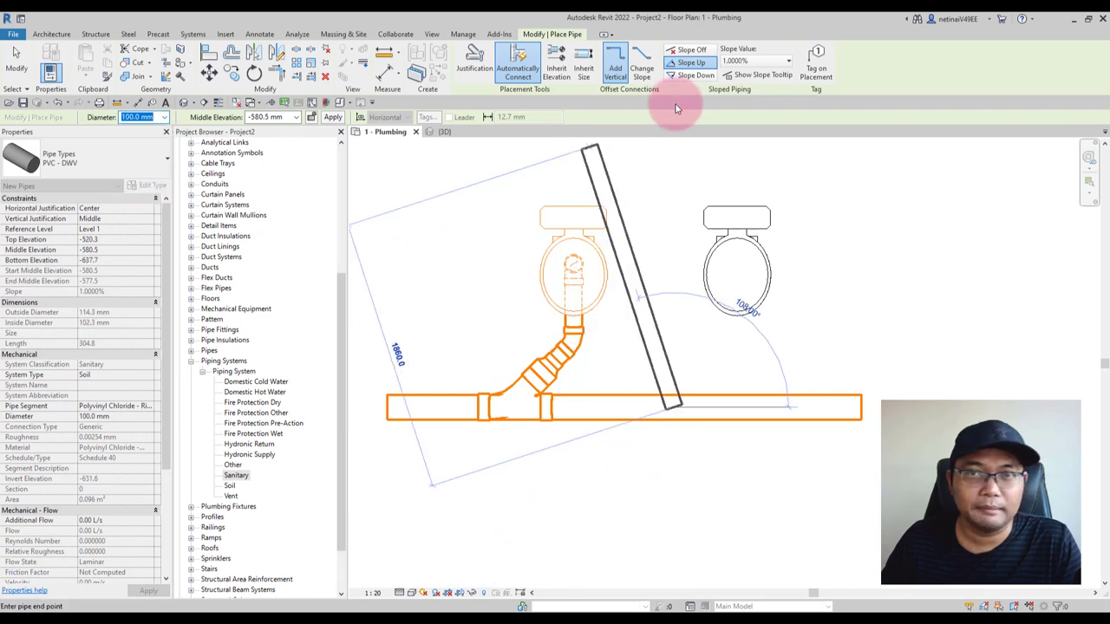
left_click(691, 63)
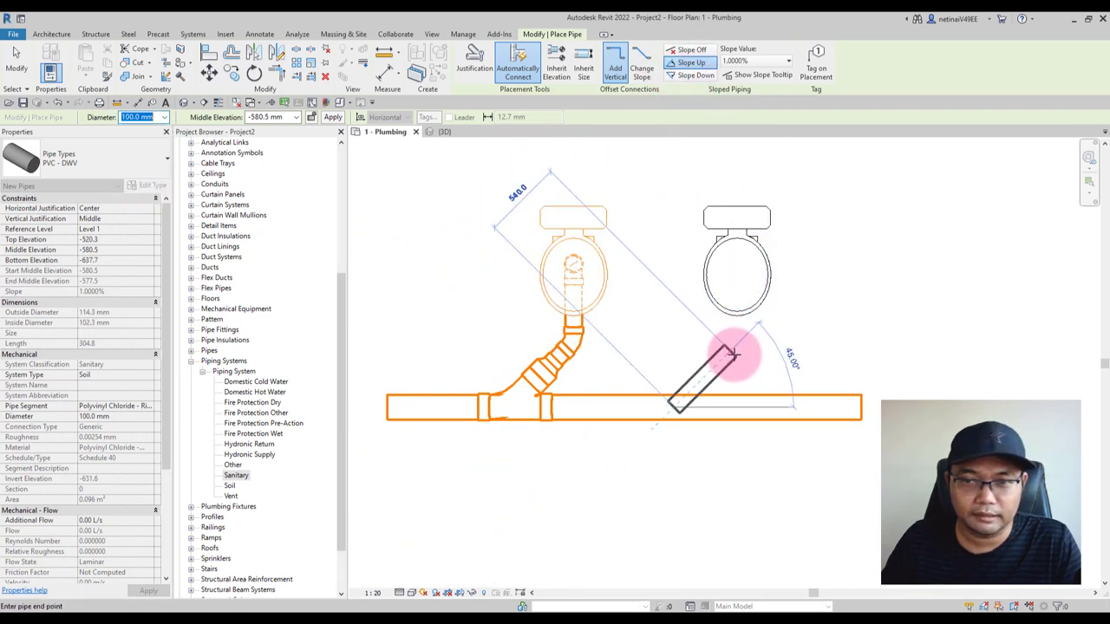
left_click(736, 350)
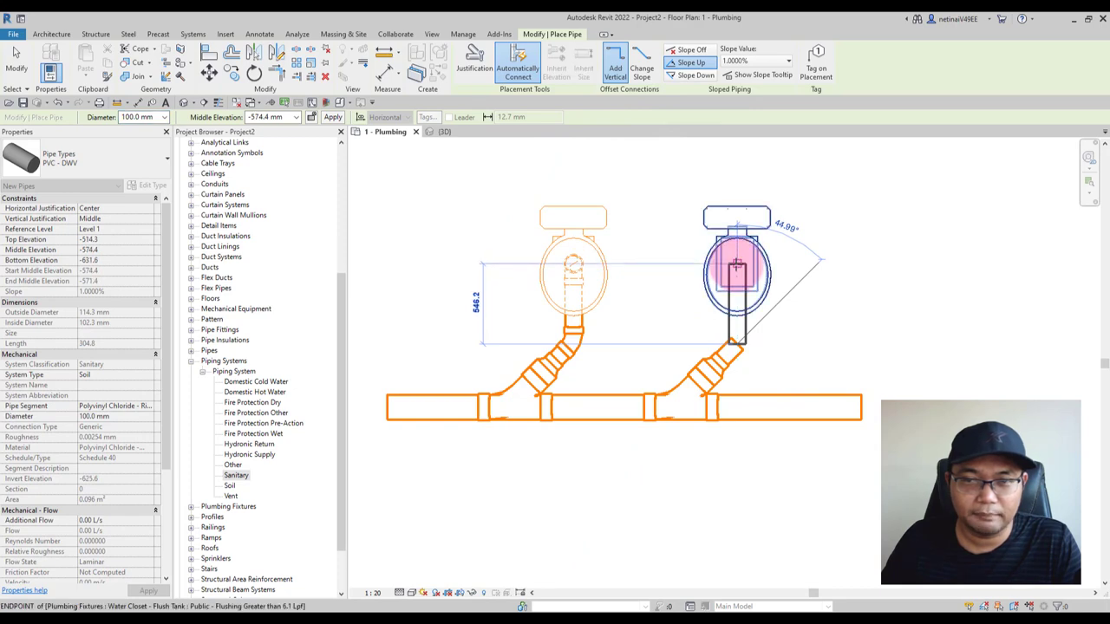
left_click(735, 264)
key("Escape")
key("Escape")
Check the branch piping in the 3D view, then return to 1 - Plumbing.
scroll(851, 281, "down", 1)
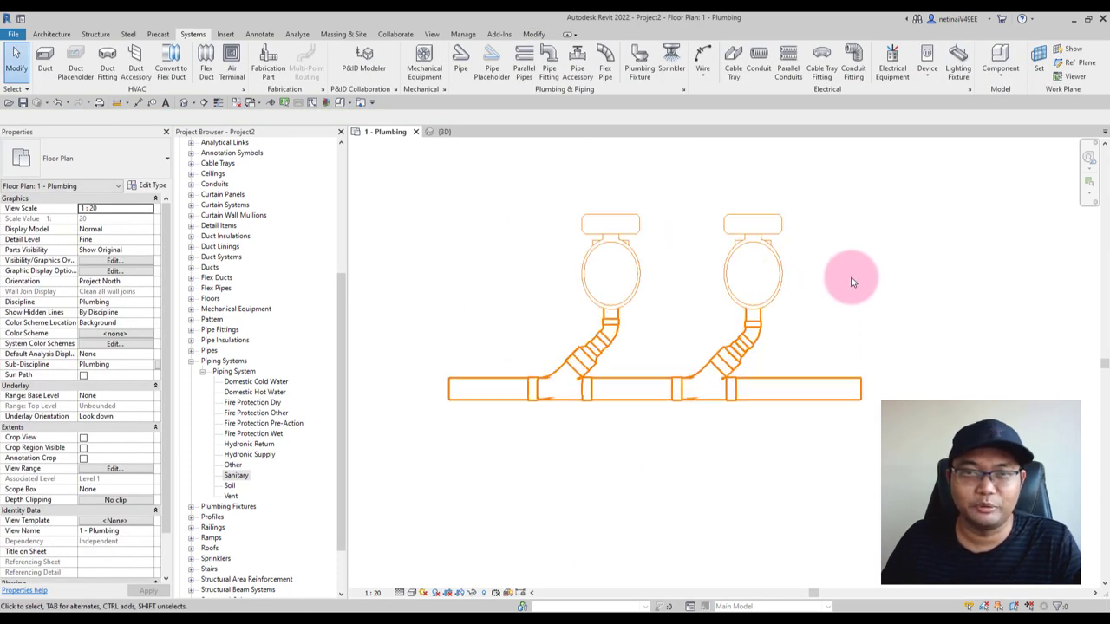
left_click(442, 131)
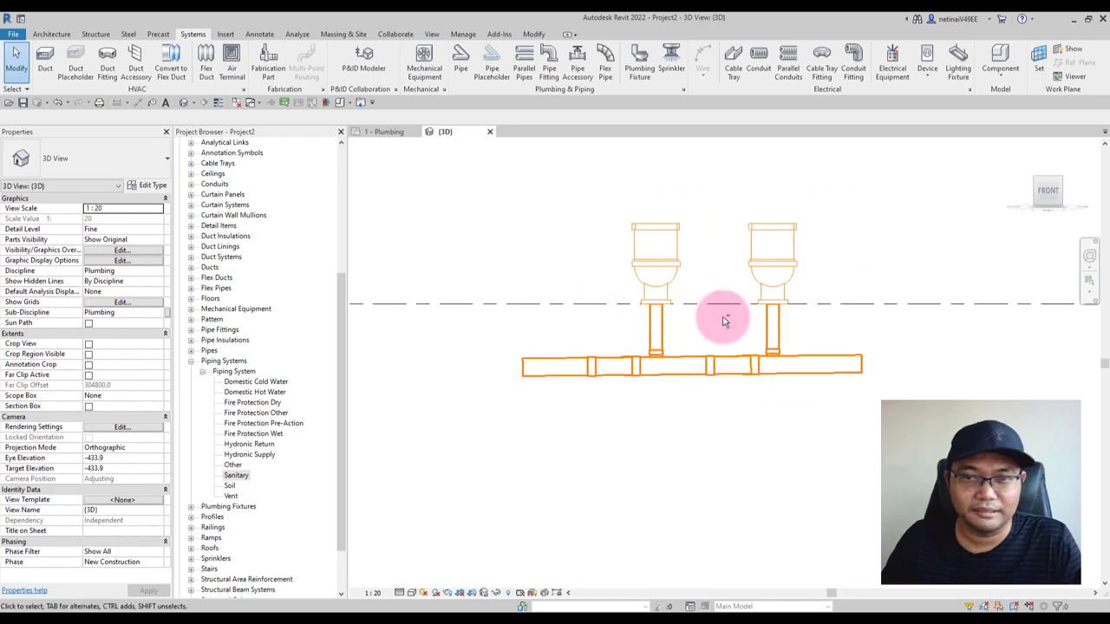
mouse_move(724, 320)
middle_mouse_down("shift")
mouse_move(639, 460)
mouse_move(755, 290)
mouse_move(726, 357)
mouse_move(572, 234)
middle_mouse_up("shift")
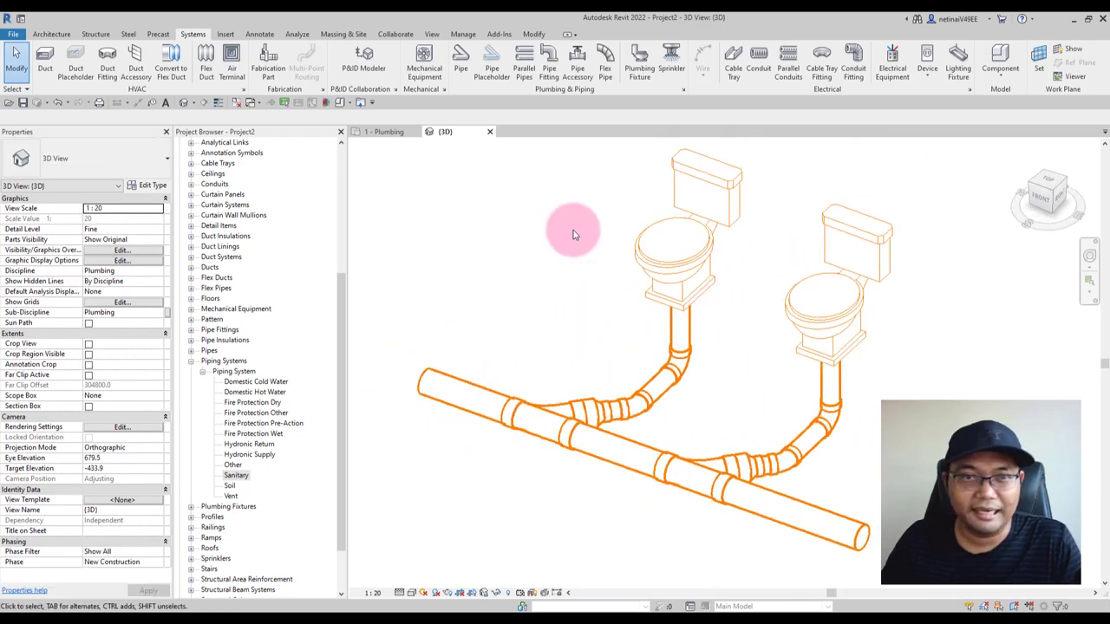
left_click(379, 135)
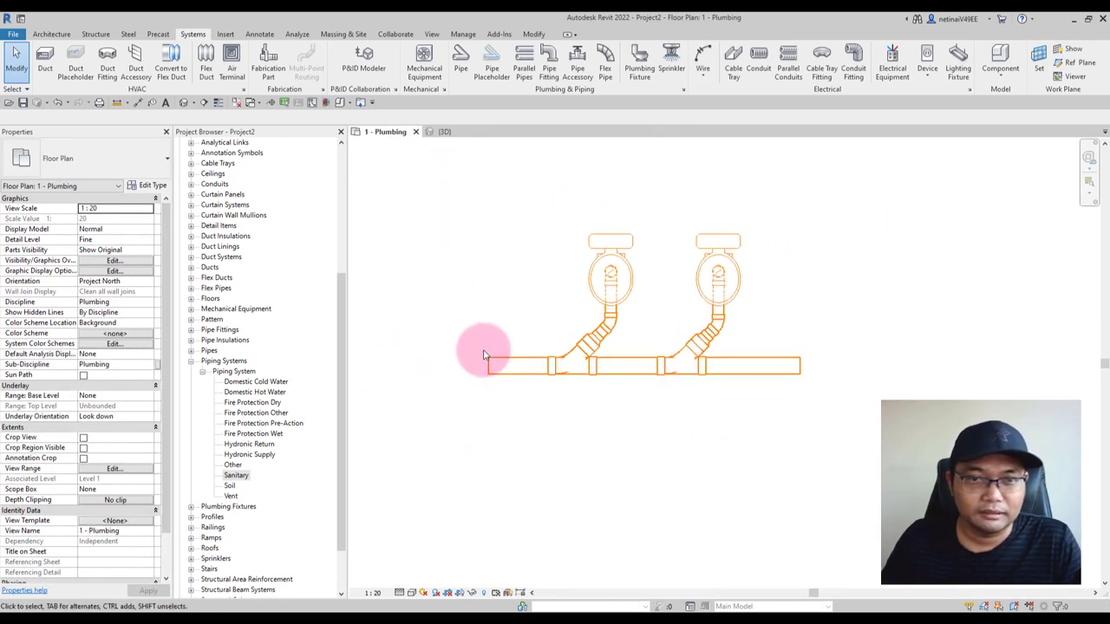
Select the main drain pipe and attempt to extend it from its left end.
left_click(490, 365)
left_click(488, 365)
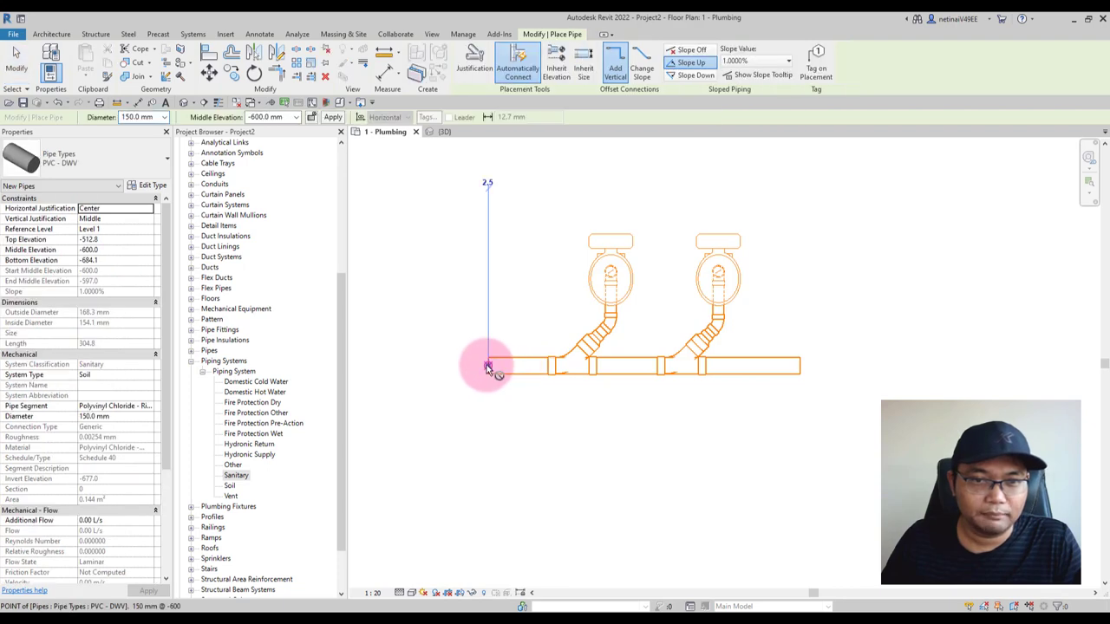
scroll(535, 381, "down", 2)
left_click(514, 382)
key("Escape")
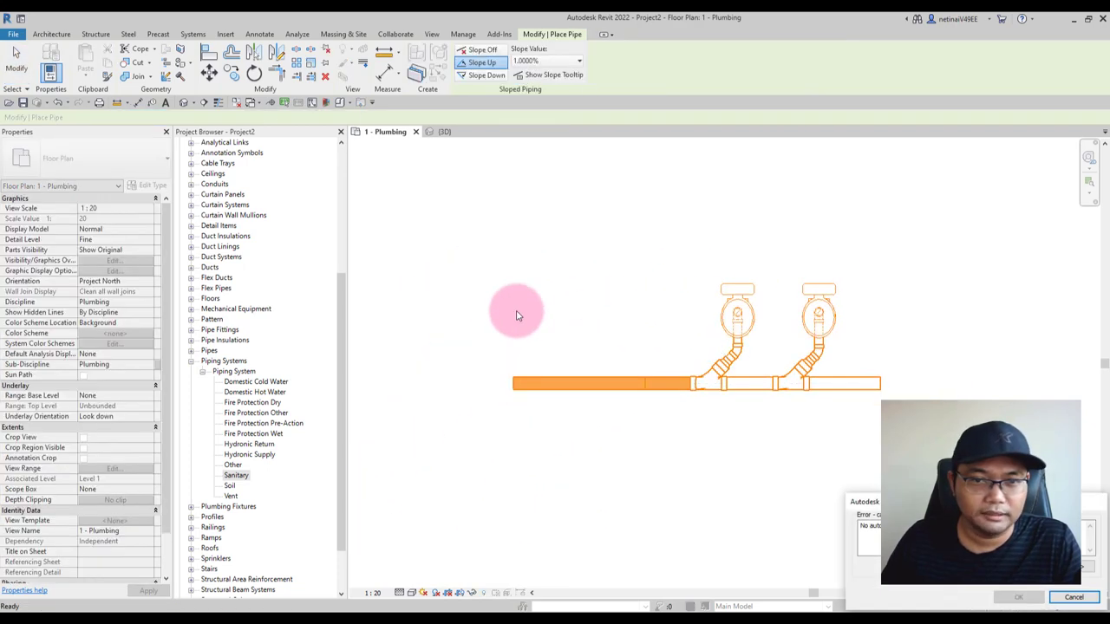
scroll(619, 371, "up", 2)
Start a new pipe run (PI) with Slope Down and place a horizontal segment left of the main.
key("p")
key("i")
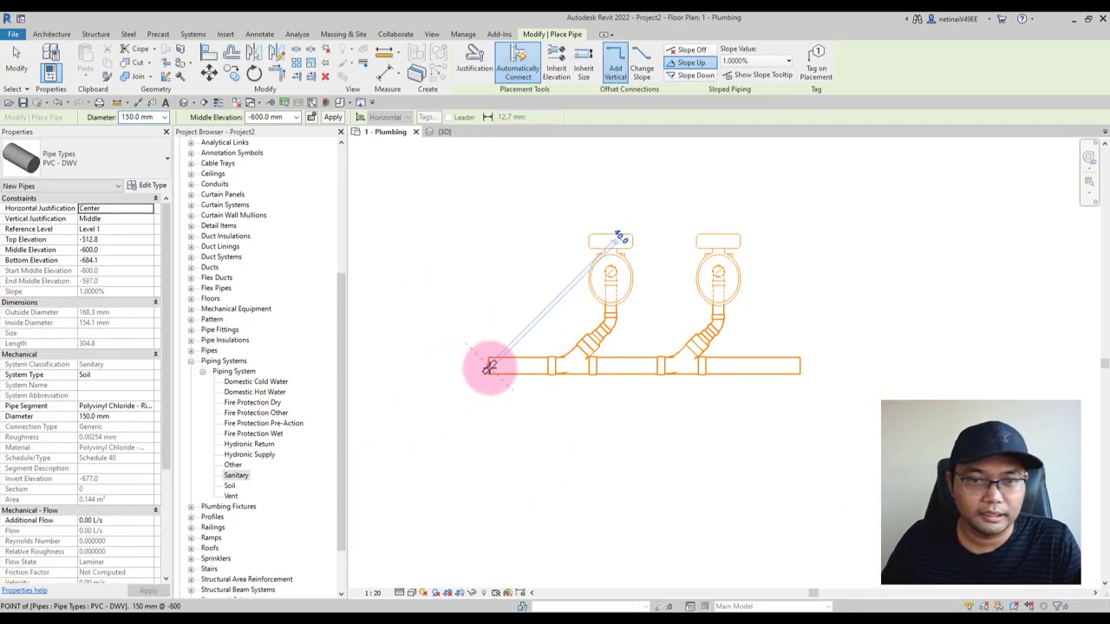
scroll(453, 372, "down", 1)
middle_click_drag(453, 372, 574, 377)
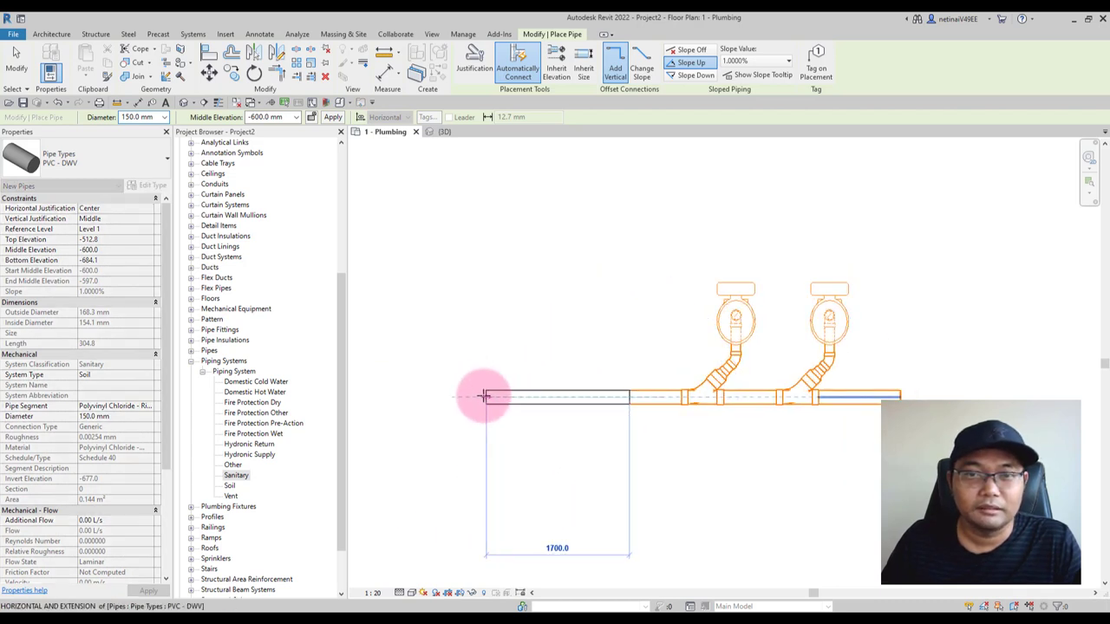
left_click(691, 76)
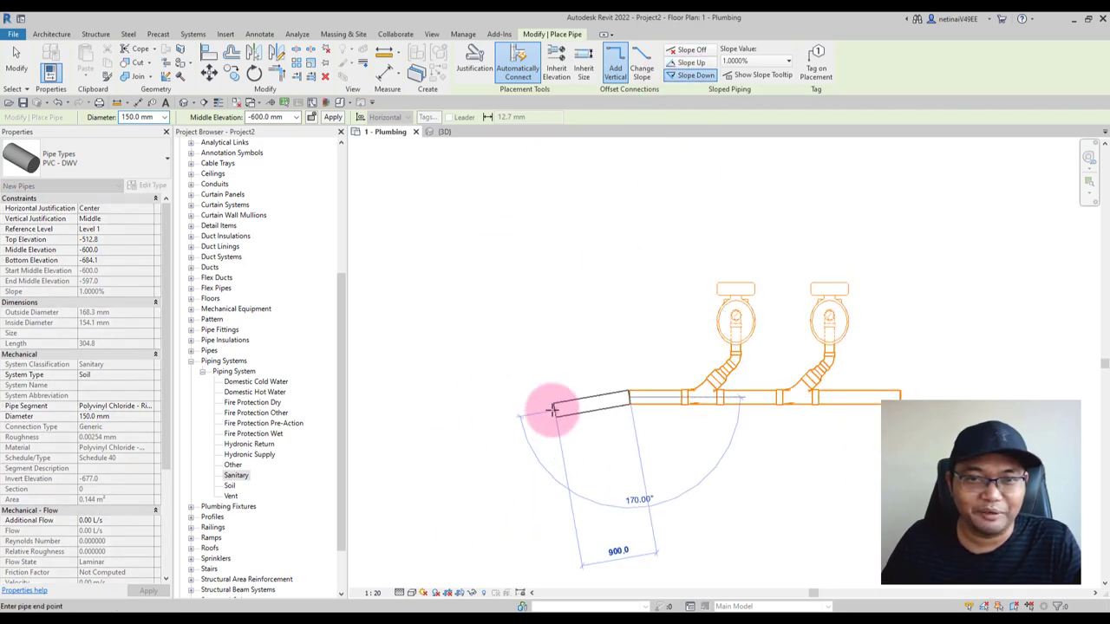
left_click(495, 395)
Add elbowed runs further left and raise a vertical riser to 2000 mm middle elevation.
left_click(493, 312)
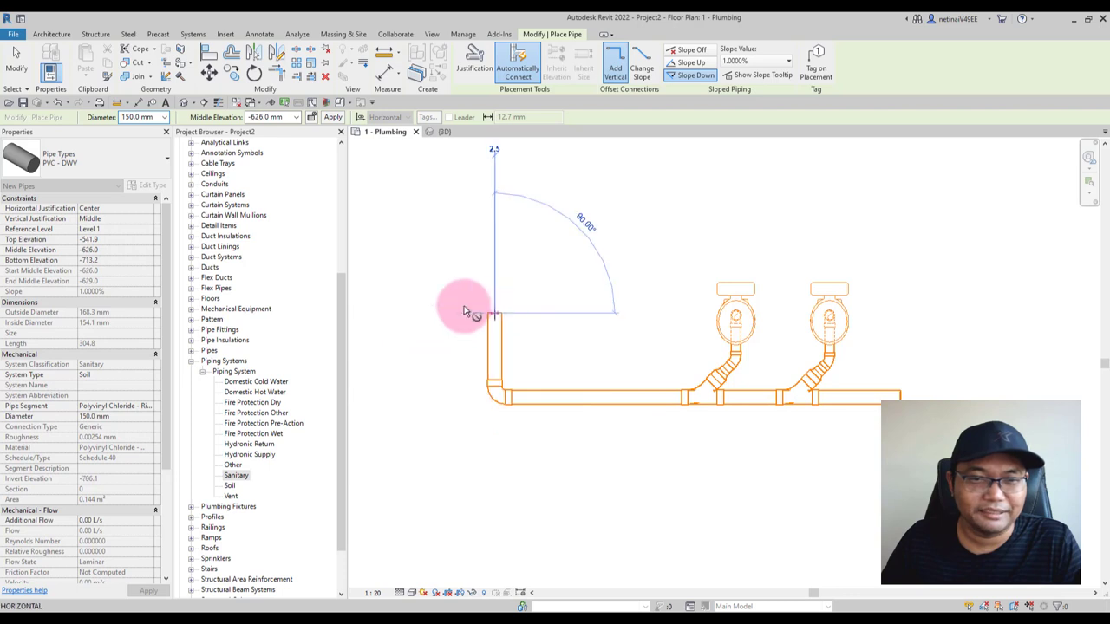
left_click(401, 310)
left_click(408, 248)
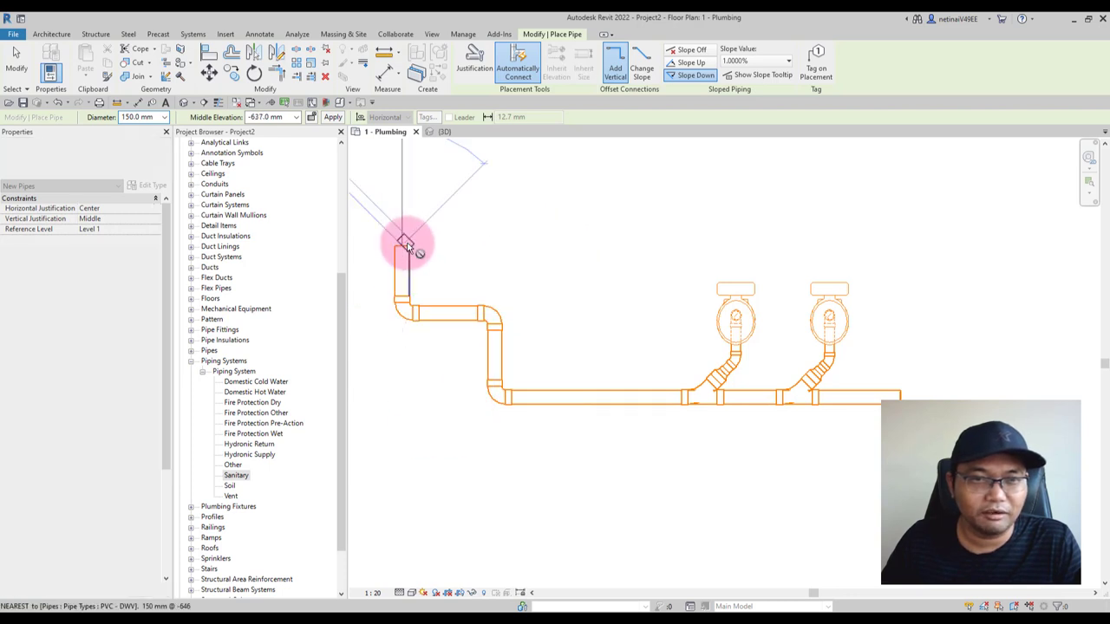
scroll(397, 218, "up", 1)
scroll(451, 225, "up", 3)
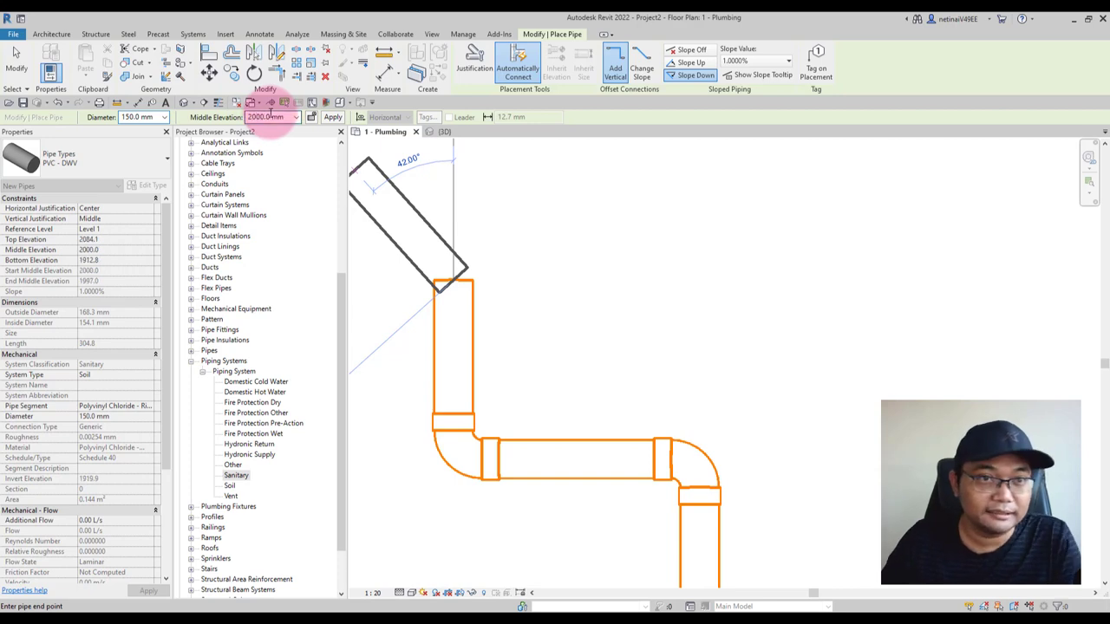
left_click(326, 116)
Finish the pipe run and inspect the elbowed riser in the 3D view.
key("Escape")
key("Escape")
scroll(555, 264, "down", 2)
scroll(510, 231, "down", 1)
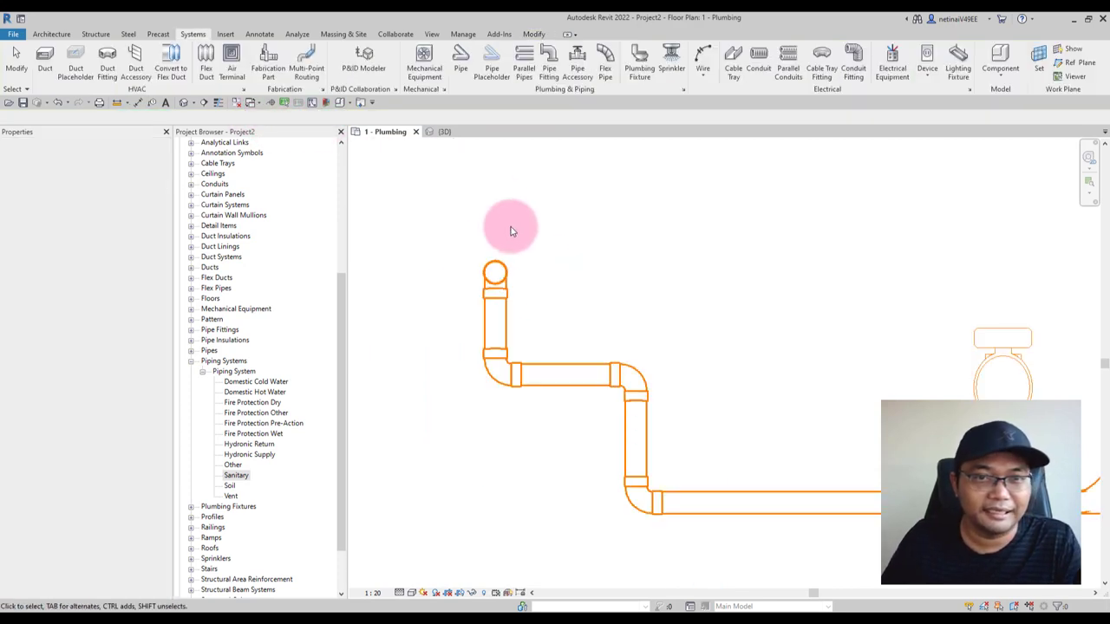
left_click(443, 132)
scroll(496, 257, "down", 3)
scroll(581, 443, "down", 2)
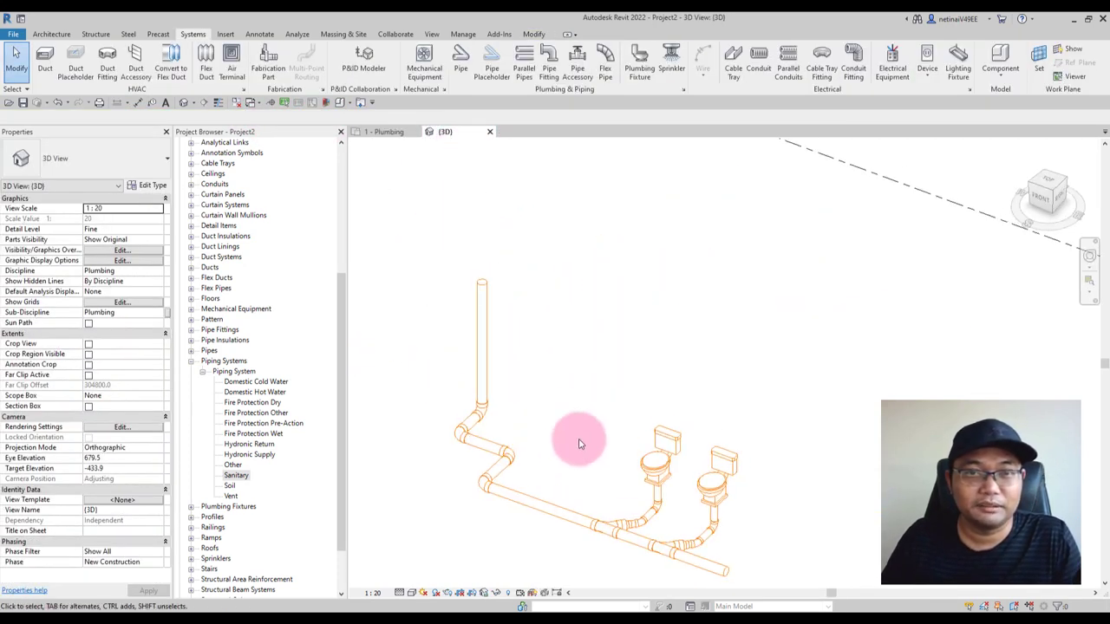
scroll(580, 438, "up", 2)
scroll(557, 441, "up", 1)
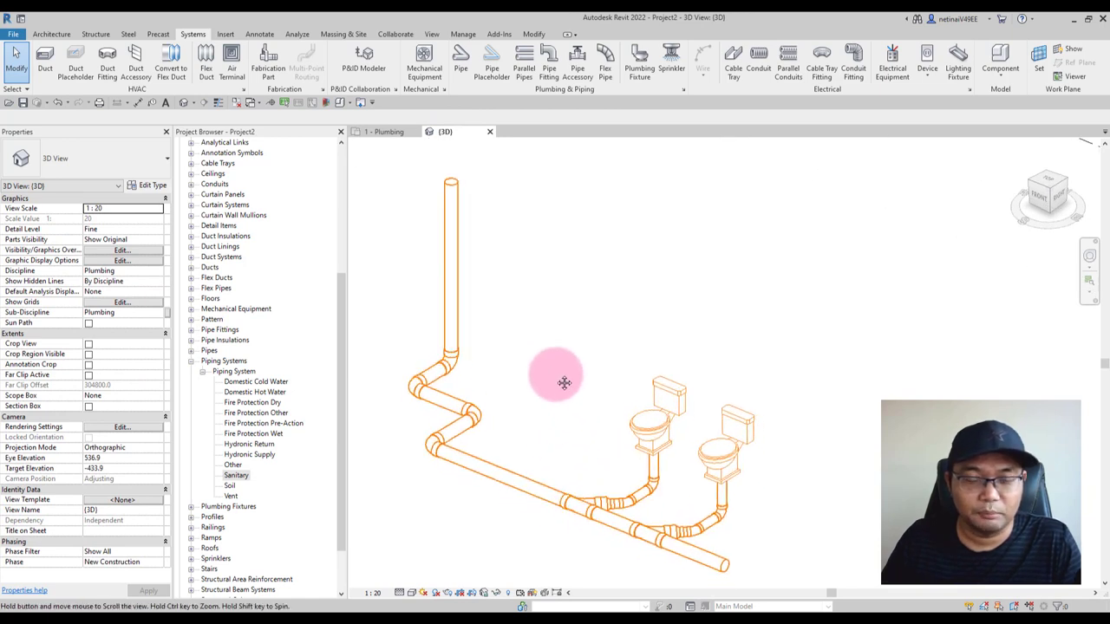